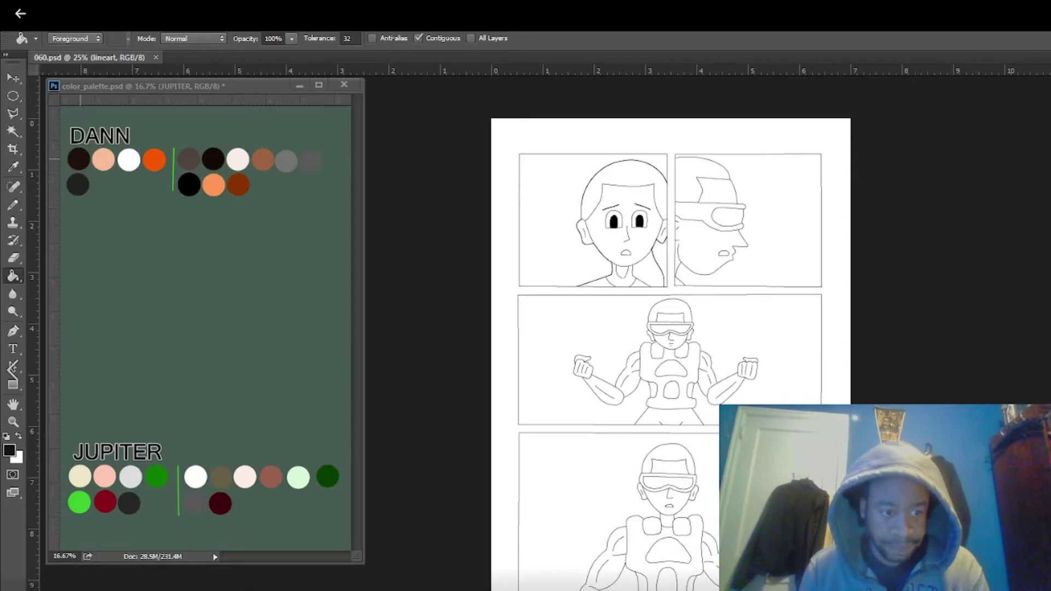
Fill the boy's hair in the first panel with dark brown using the Paint Bucket.
left_click(629, 174)
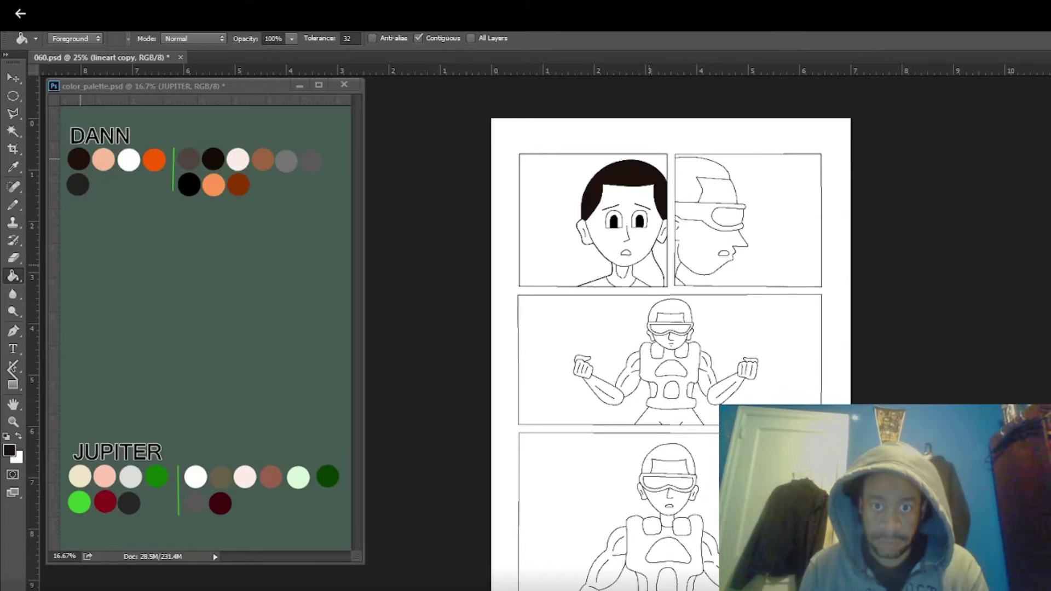
key("ctrl+z")
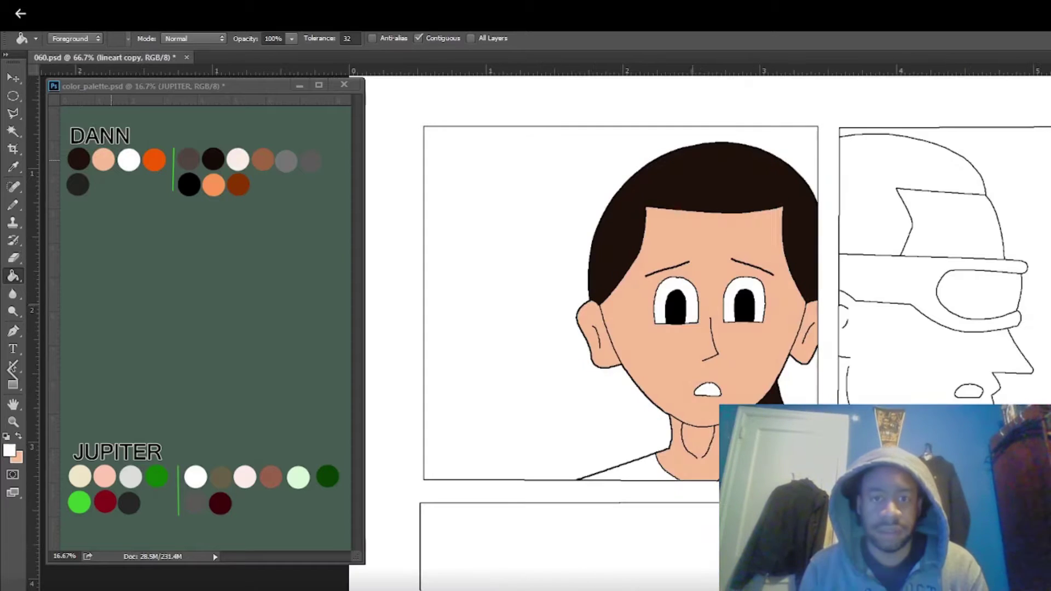
Open 059.png as a reference, dock it with color_palette.psd in the floating window, and return to 060.psd.
key("alt+f")
key("Down")
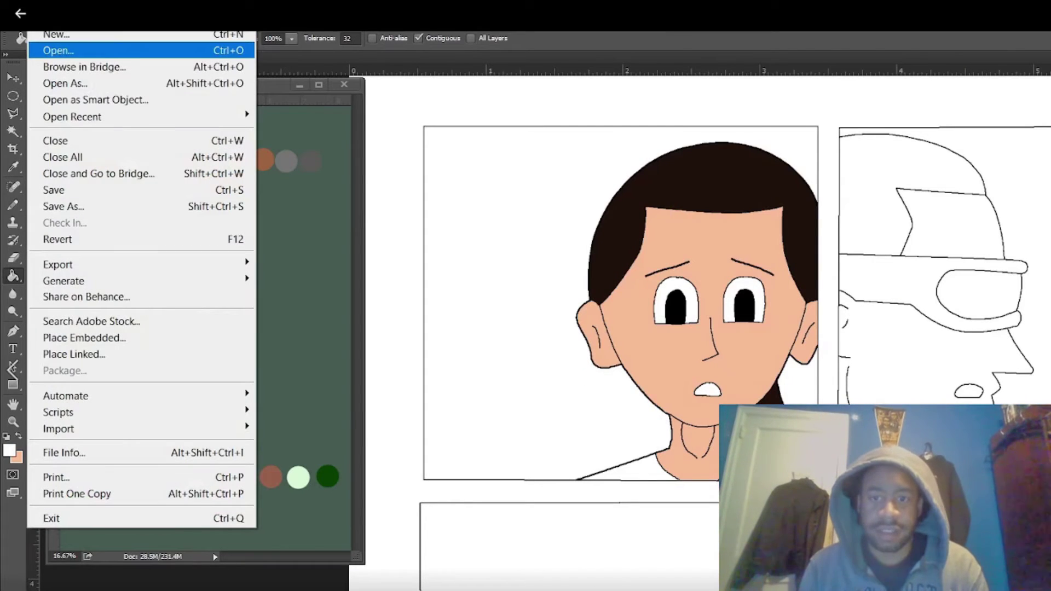
key("Return")
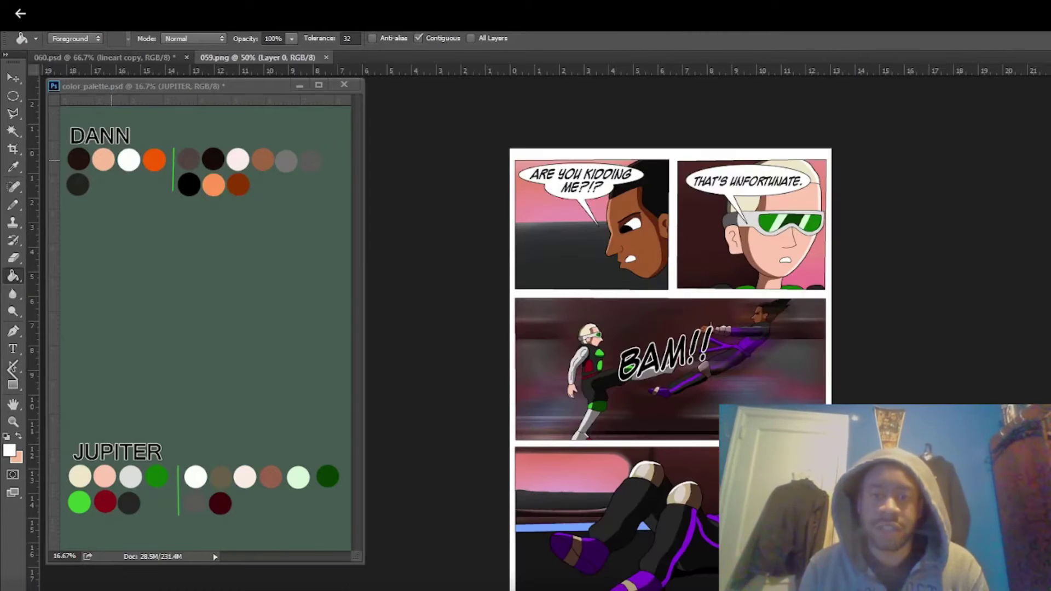
left_click_drag(258, 58, 189, 102)
left_click(135, 102)
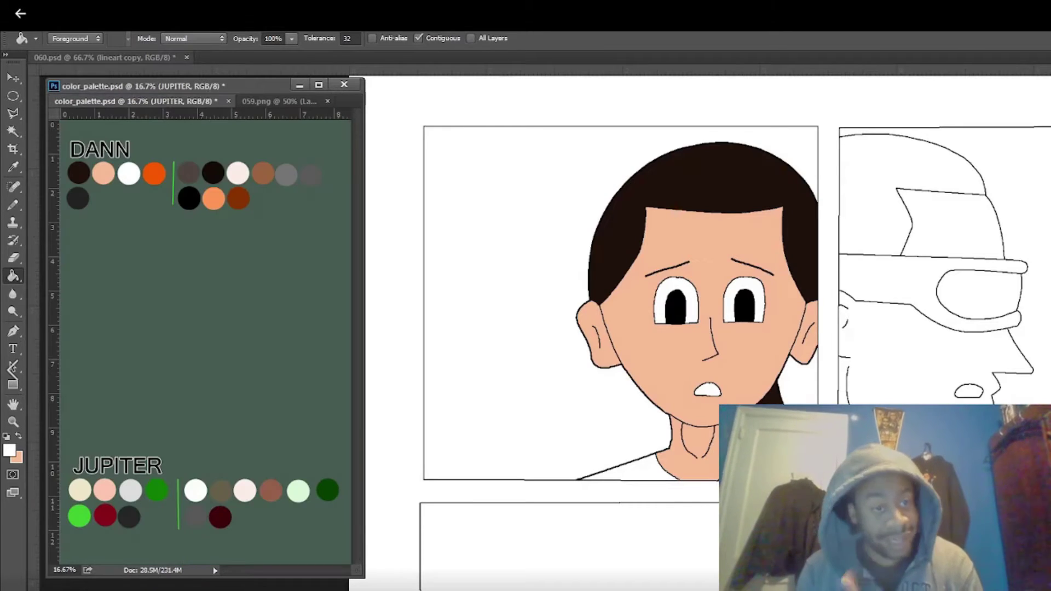
left_click(104, 58)
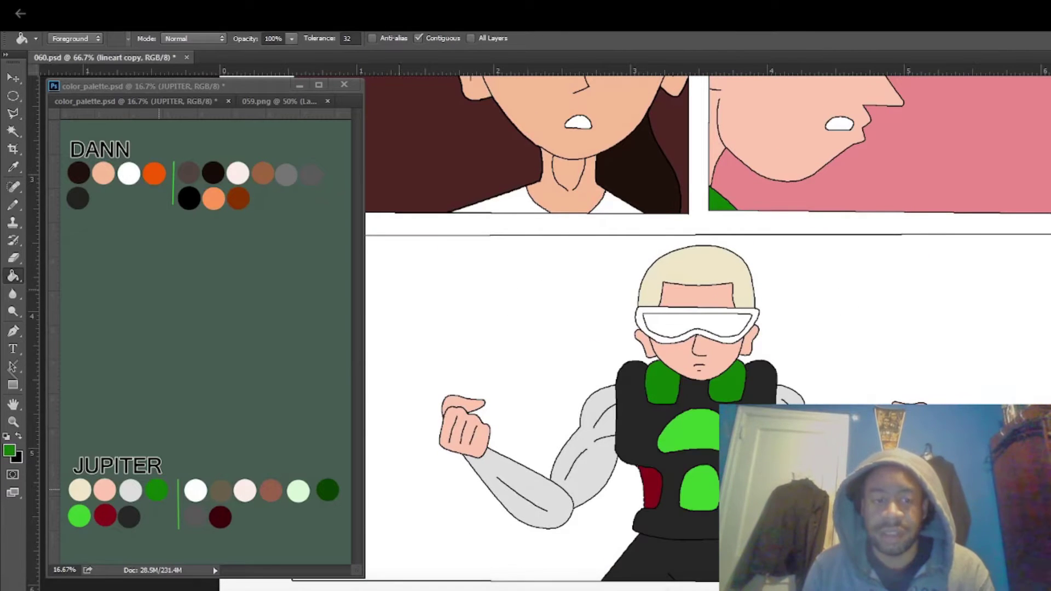
Fill the goggle lens in the second-row panel with green and sample the light grey swatch from the JUPITER palette.
left_click(692, 323)
left_click(13, 167)
left_click(131, 493)
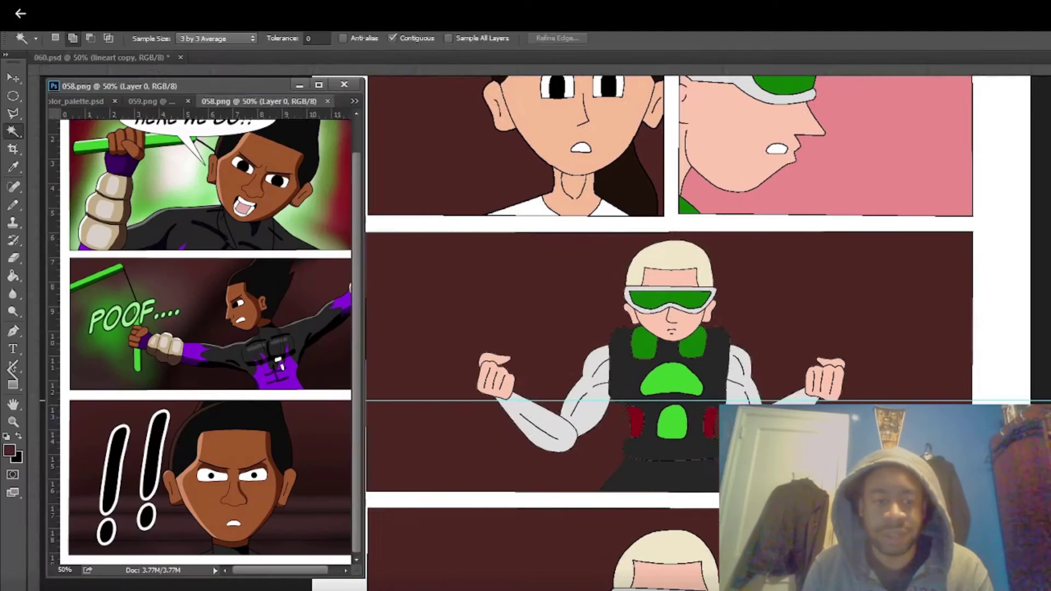
Clear the guides and deselect the background of the second-row panel.
left_click(266, 24)
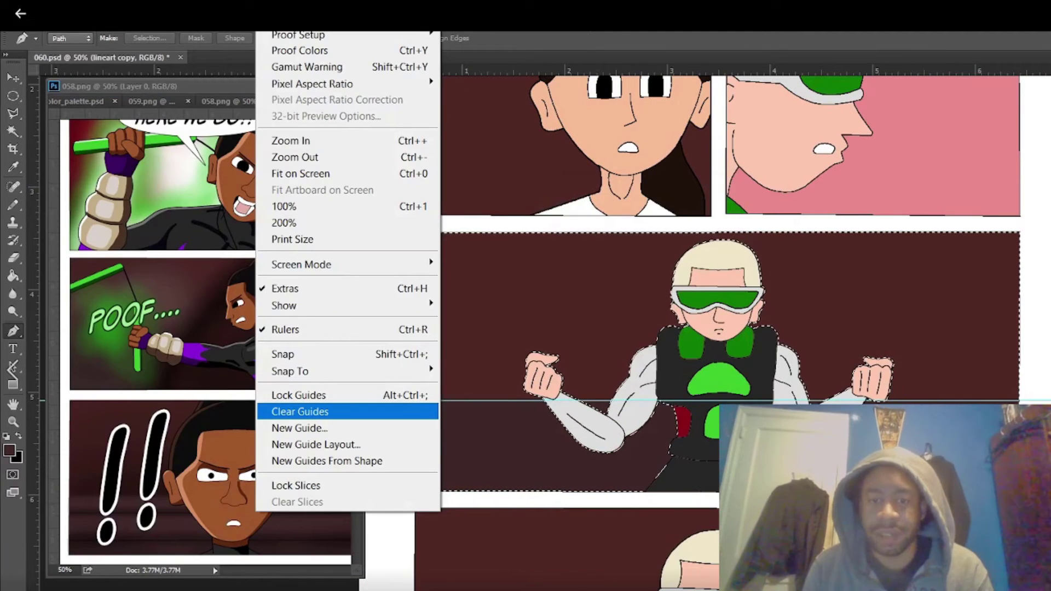
left_click(301, 412)
key("ctrl+d")
Select the third-row panel's background and fill a pen path over its lower part with the darker brown.
key("w")
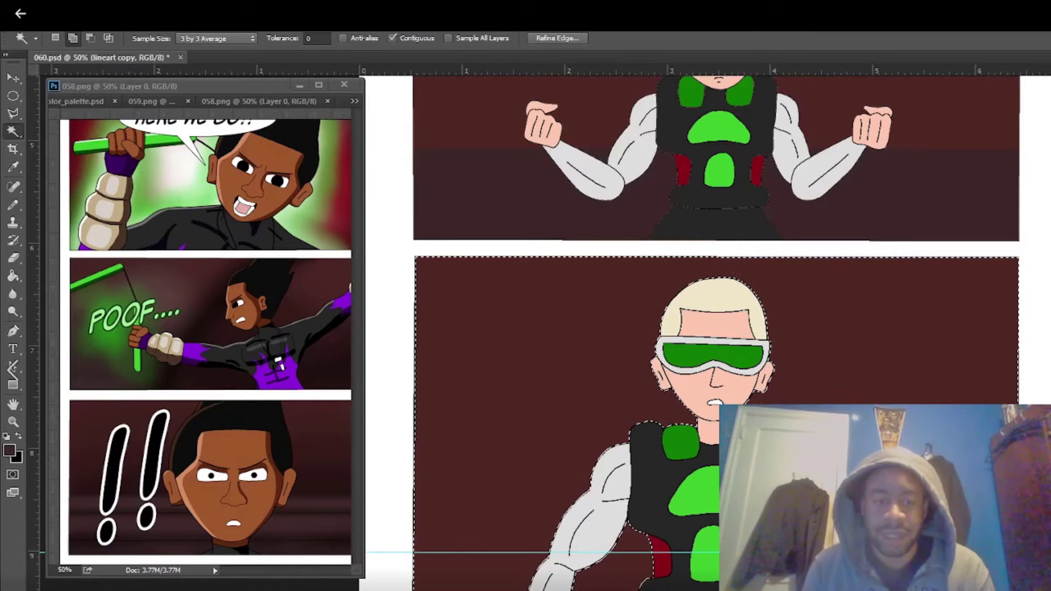
key("p")
right_click(641, 387)
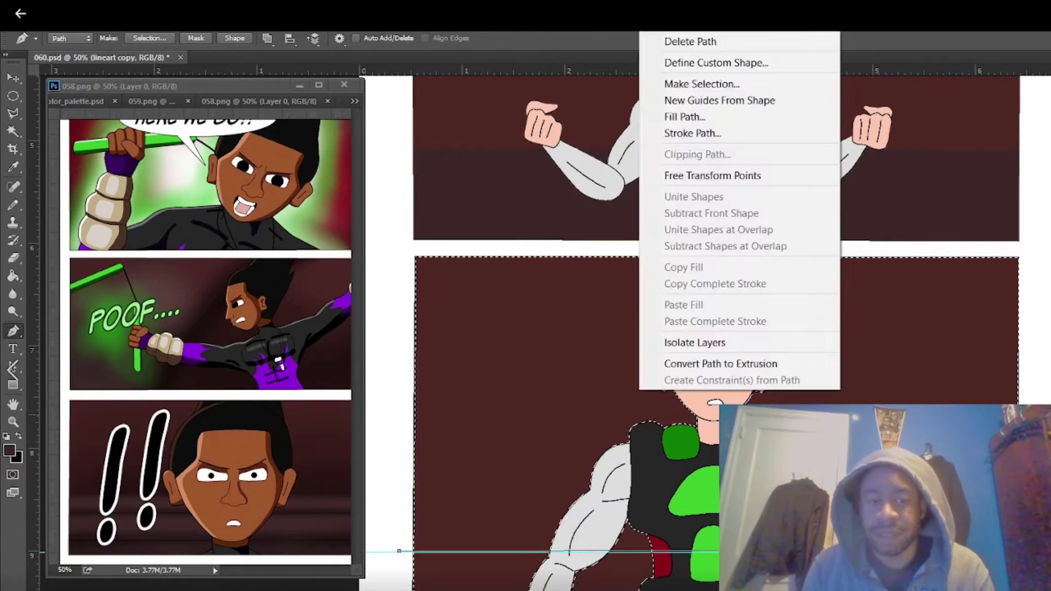
right_click(430, 403)
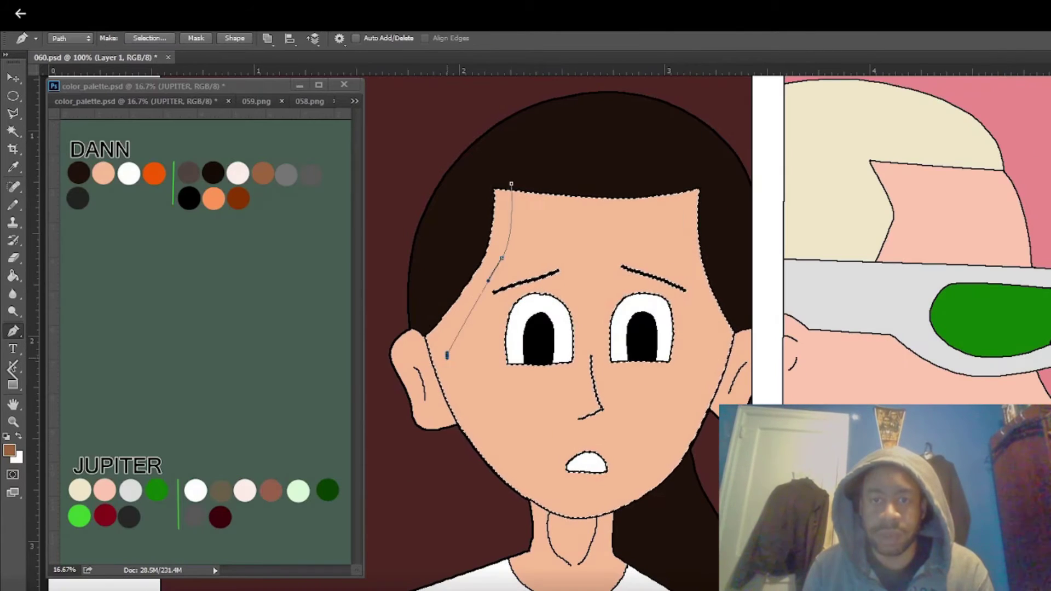
Fill the pen path along the left side of Dann's face with brown shadow and pencil shadows above both eyes.
right_click(546, 188)
right_click(579, 211)
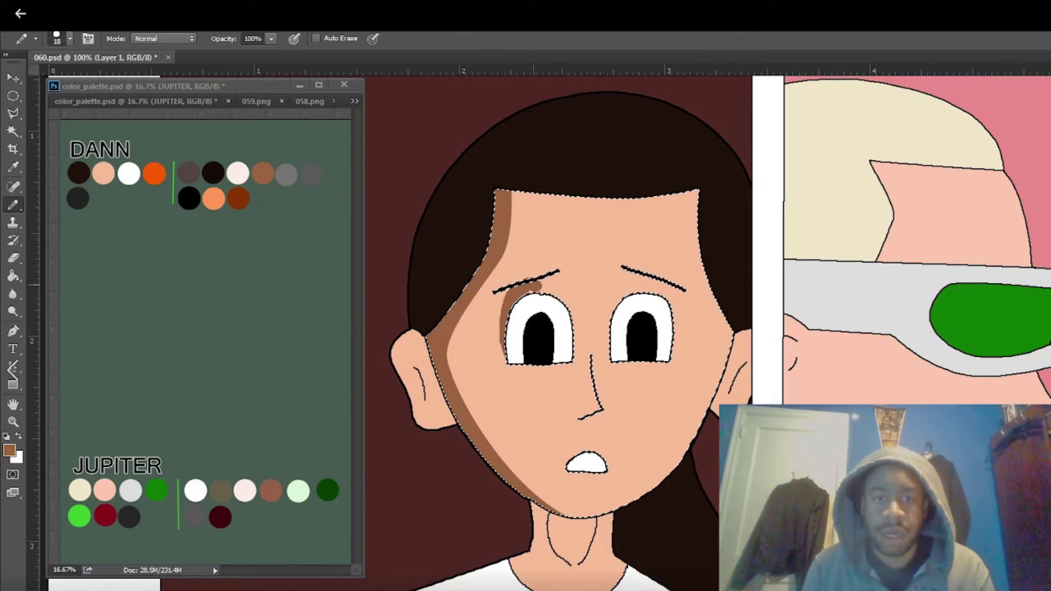
mouse_move(533, 285)
left_mouse_down()
mouse_move(569, 311)
mouse_move(672, 305)
left_mouse_up()
Highlight the right edge of Dann's face along a pen path with the pale pink DANN swatch, and clear the selection.
key("i")
left_click(240, 175)
key("p")
left_click(690, 185)
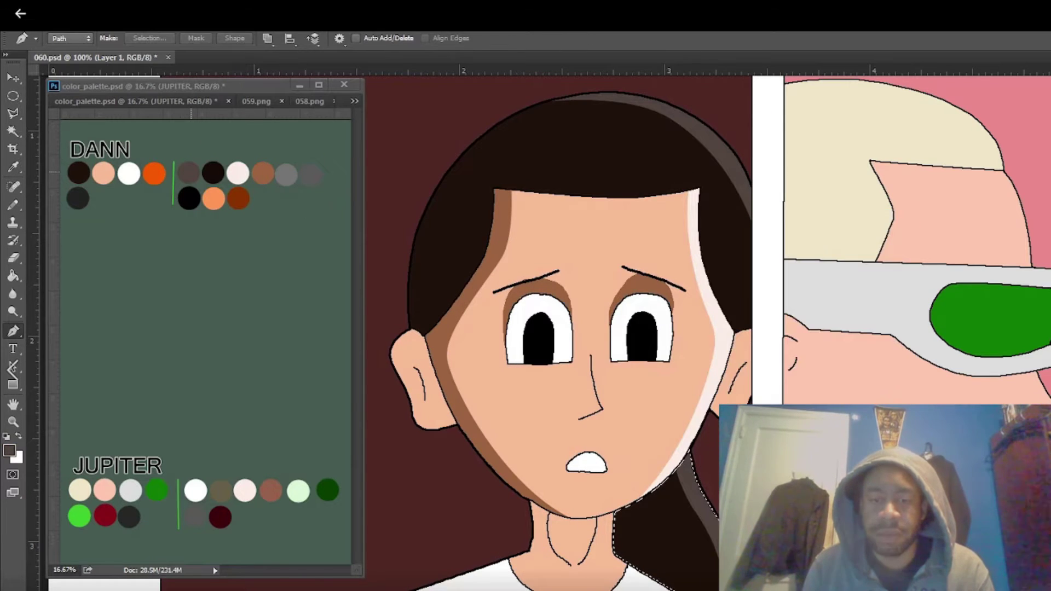
left_click(183, 23)
left_click(206, 50)
Select Dann's neck on the lineart layer, pencil its shadow on Layer 1 with the brown sampled from the face shadow, and deselect.
key("w")
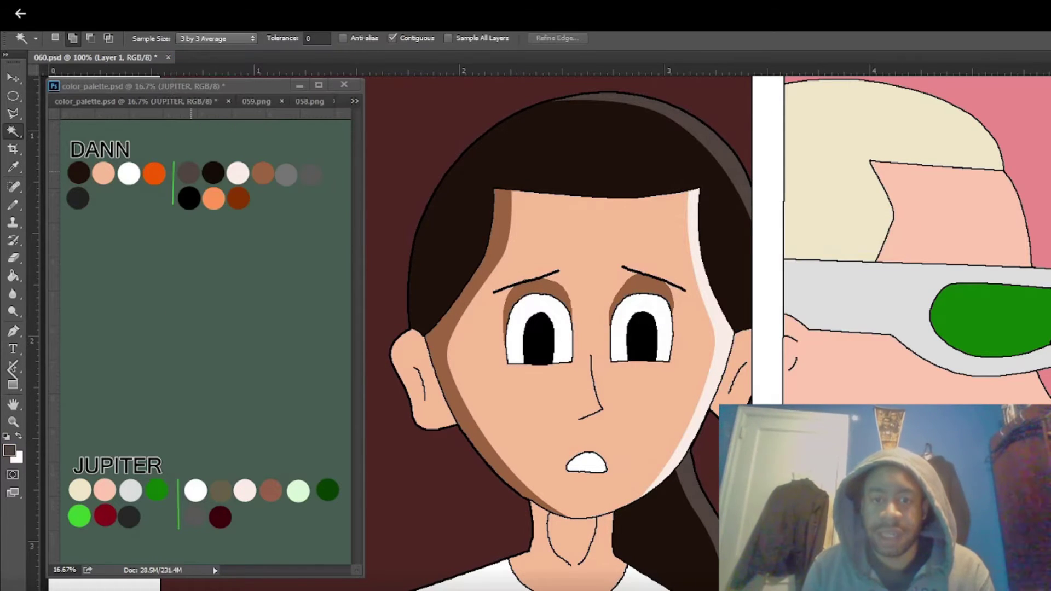
left_click(572, 539)
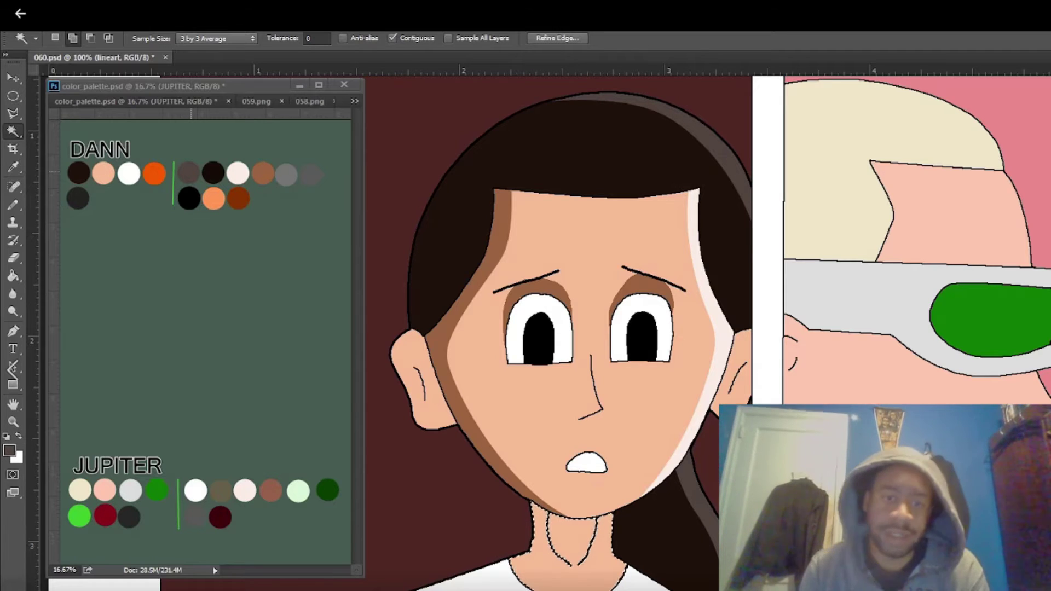
key("alt+[")
left_click(13, 167)
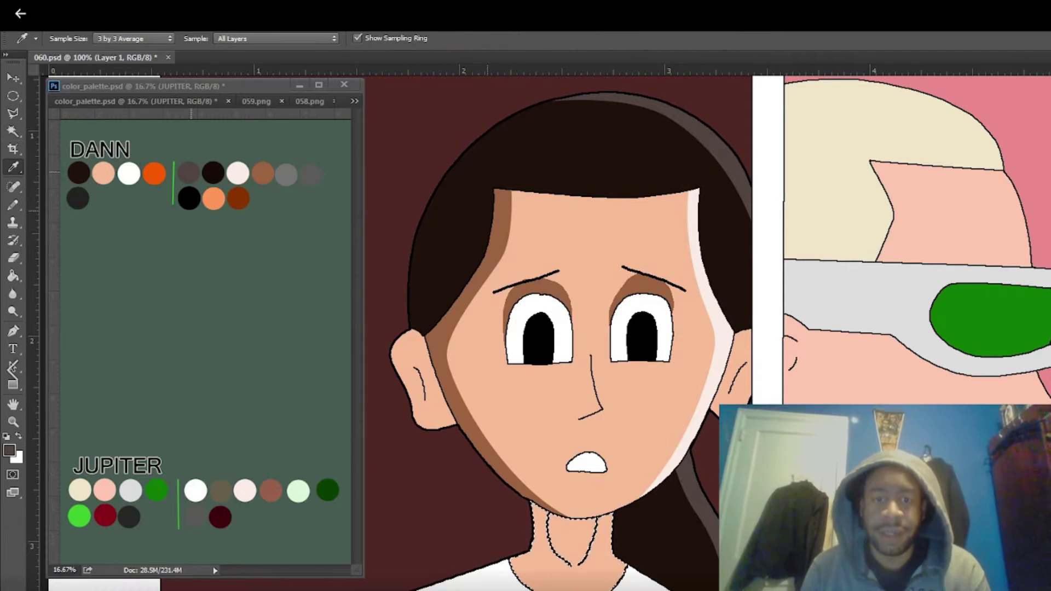
left_click(498, 224)
key("b")
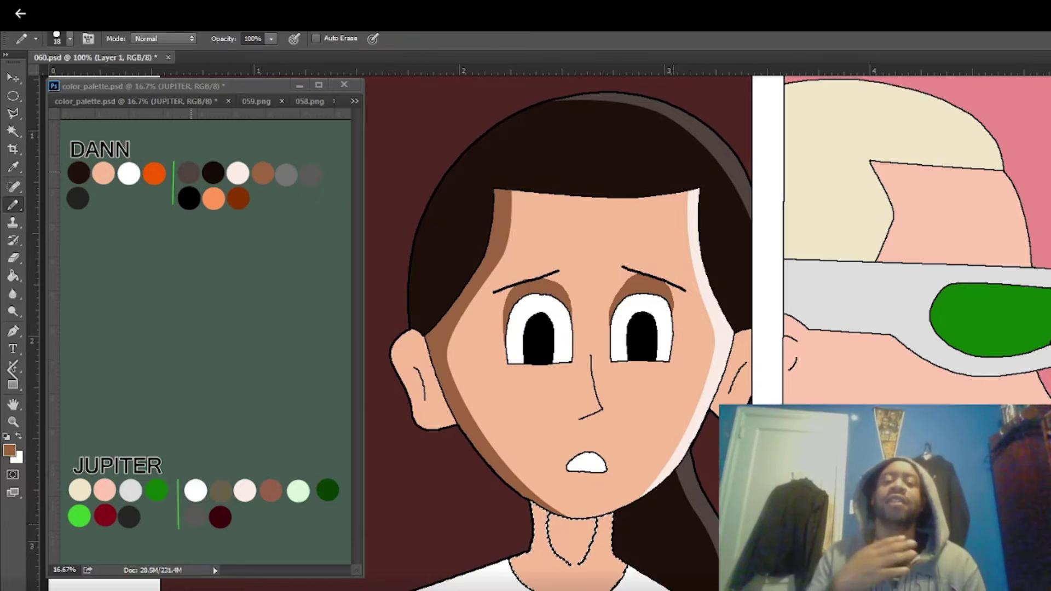
mouse_move(555, 529)
left_mouse_down()
mouse_move(575, 562)
mouse_move(548, 521)
mouse_move(592, 523)
mouse_move(572, 548)
mouse_move(567, 520)
mouse_move(554, 520)
mouse_move(530, 536)
mouse_move(532, 559)
mouse_move(510, 560)
left_mouse_up()
key("super+Down")
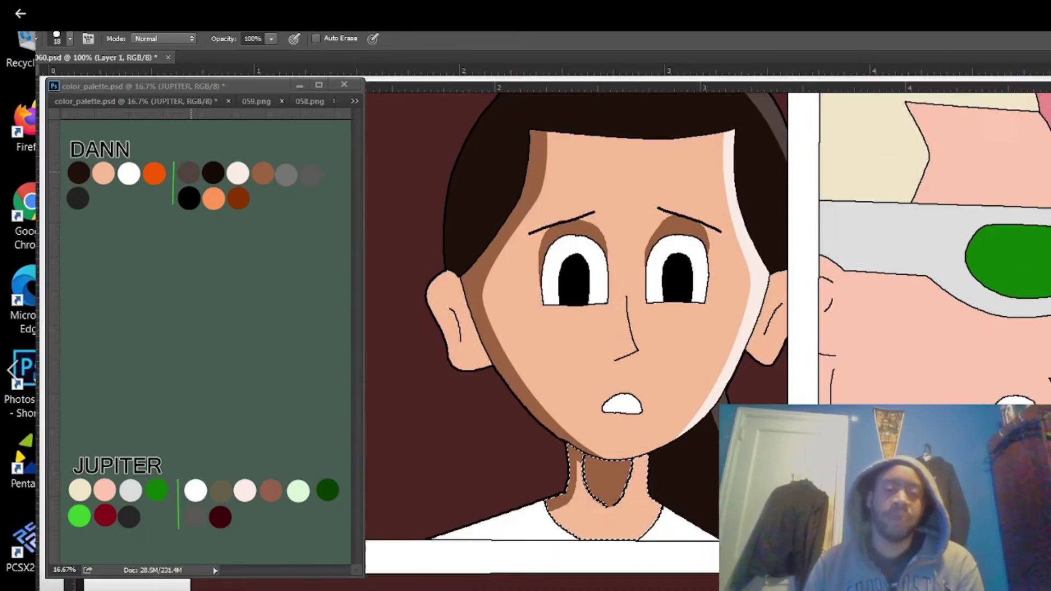
key("super+Up")
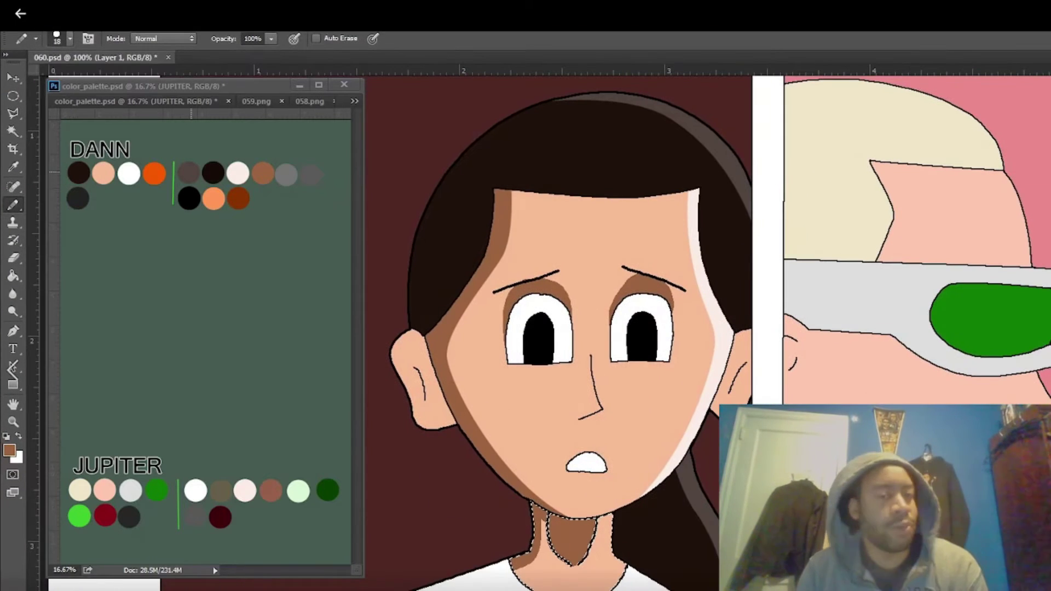
left_click(186, 17)
left_click(219, 50)
Select Dann's white shirt, shade its left shoulder on Layer 1 with the grey DANN swatch, and deselect.
key("w")
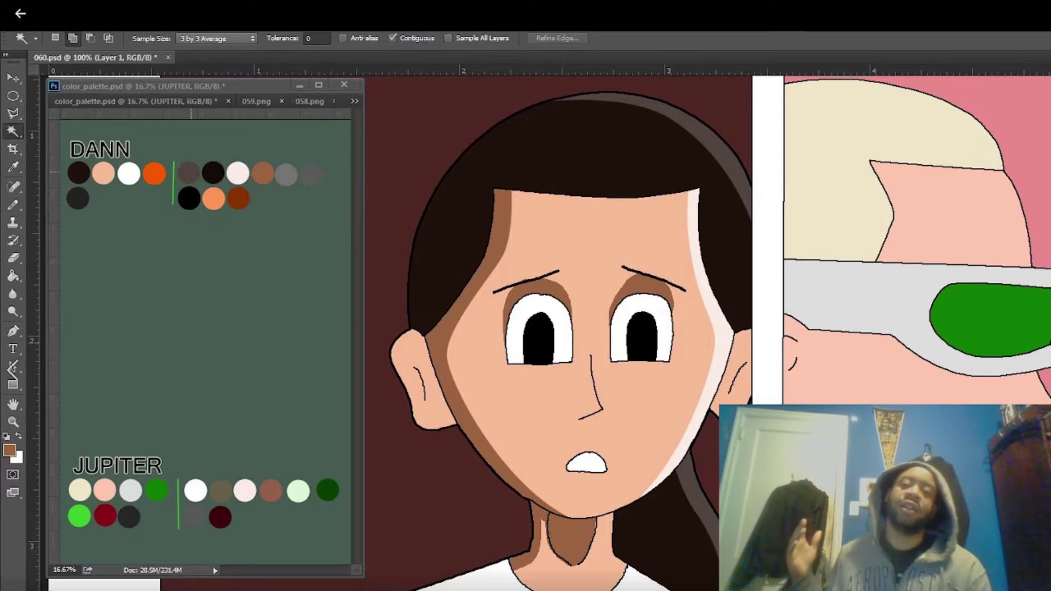
key("alt+]")
left_click(489, 580)
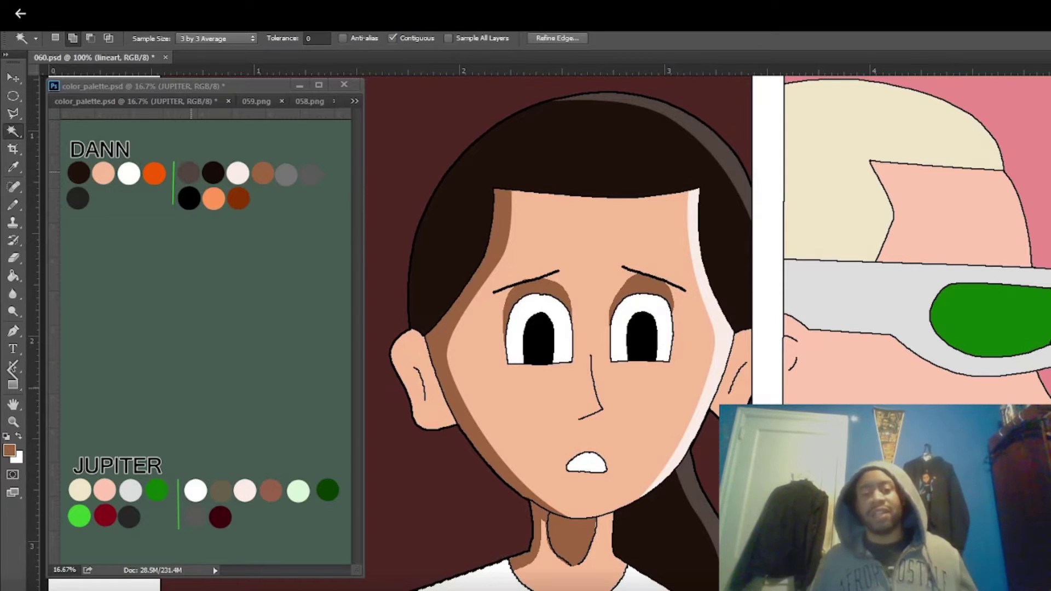
key("alt+bracketleft")
key("i")
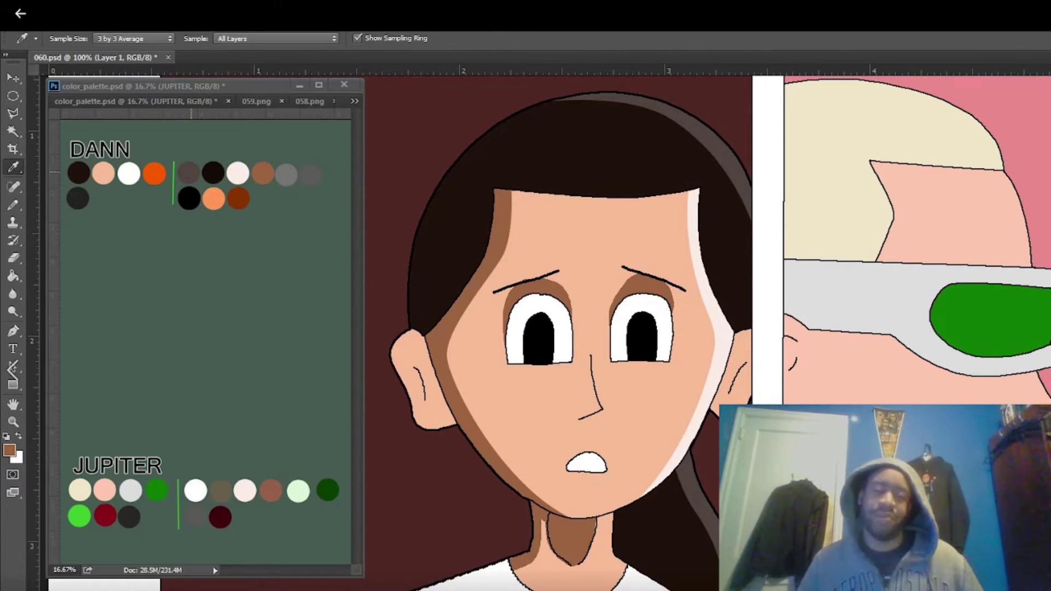
key("b")
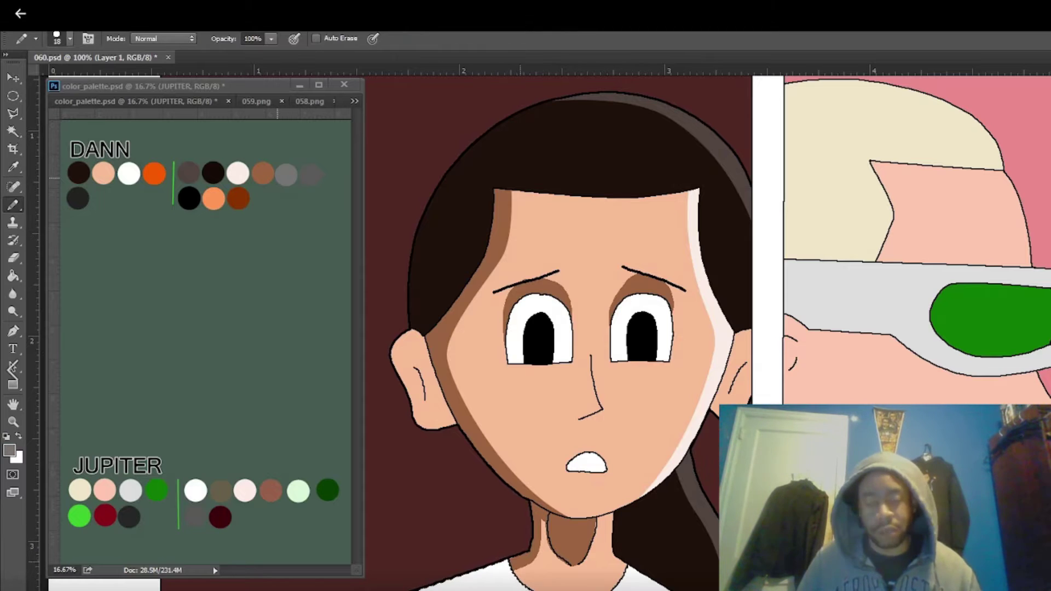
left_click_drag(508, 566, 420, 589)
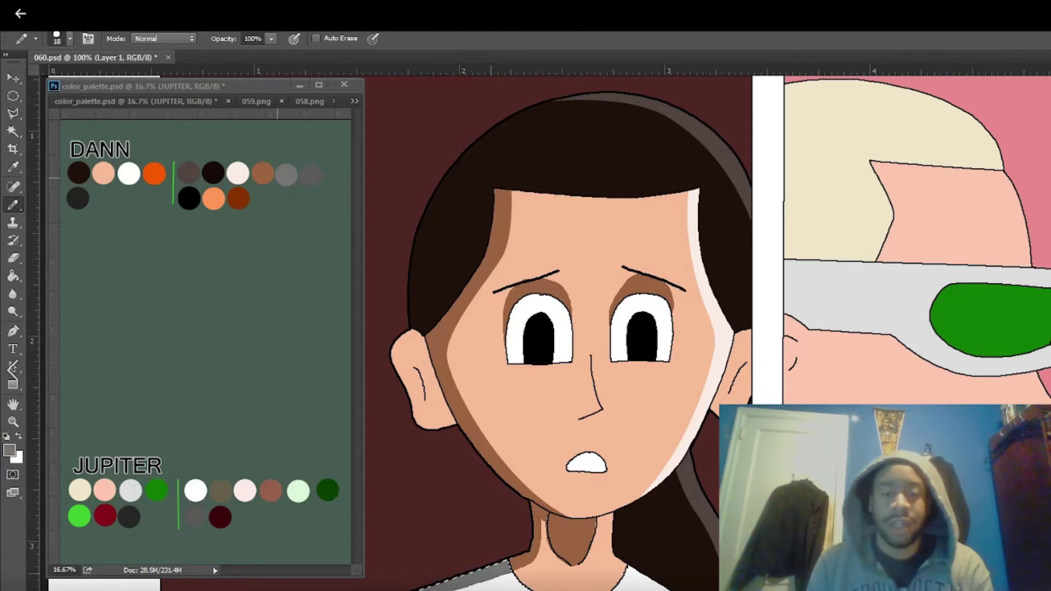
key("alt+s")
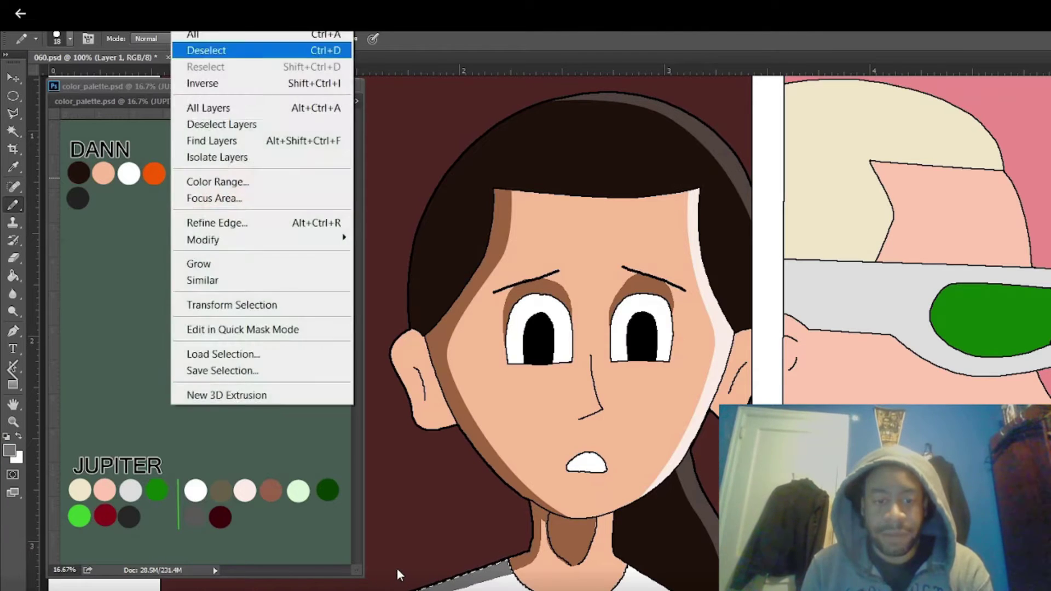
key("Return")
Sample the brown skin-shadow swatch from the DANN palette and adjust the pencil's size.
key("i")
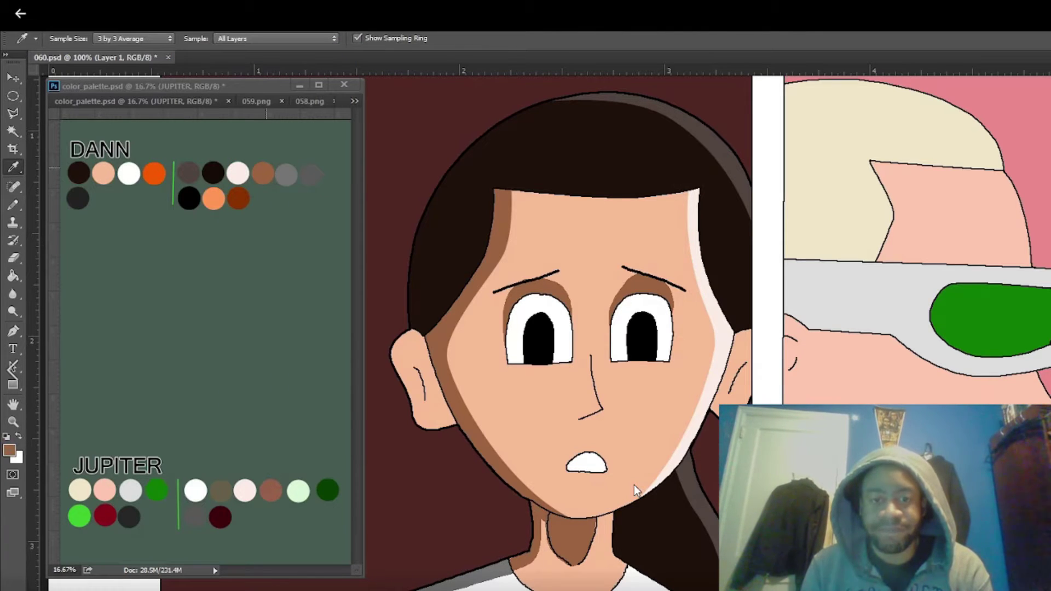
key("b")
right_click(581, 501)
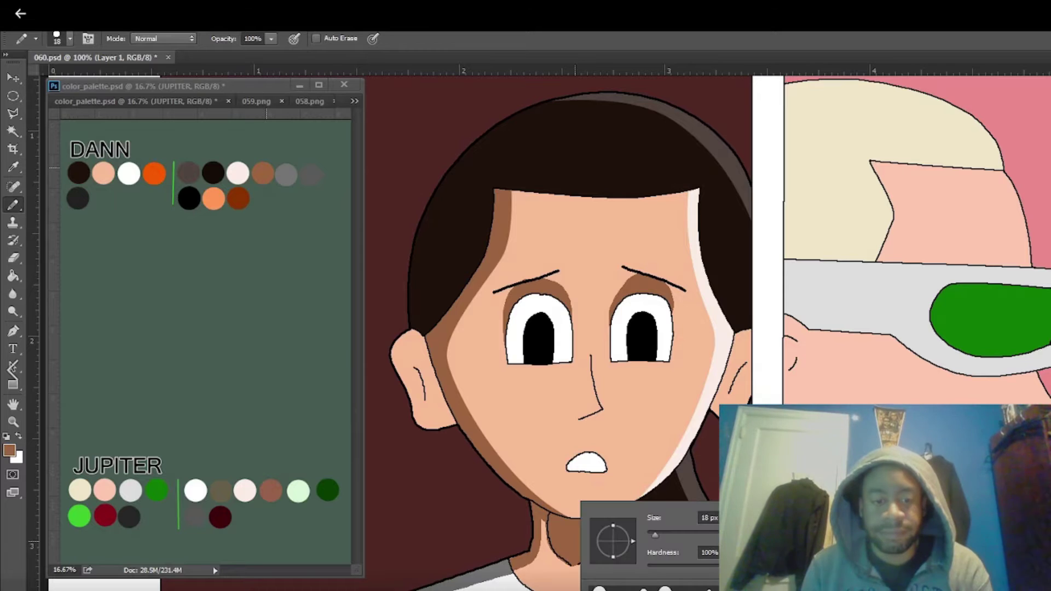
key("Return")
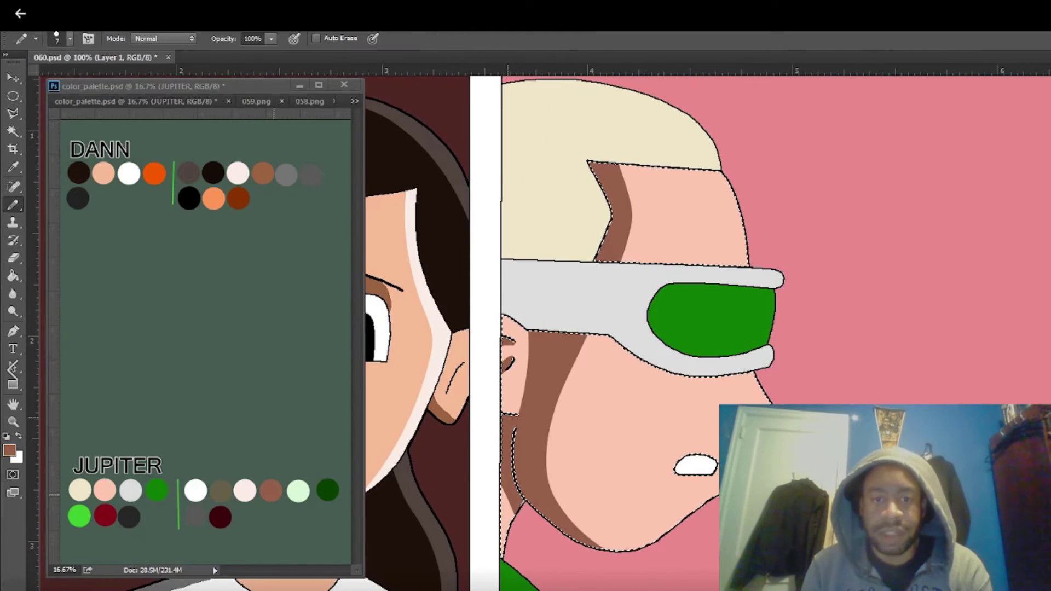
Enlarge the pencil to 12 px and highlight the front edge of Jupiter's forehead with the pale pink swatch.
key("bracketright")
key("bracketright")
key("bracketright")
key("bracketright")
key("bracketright")
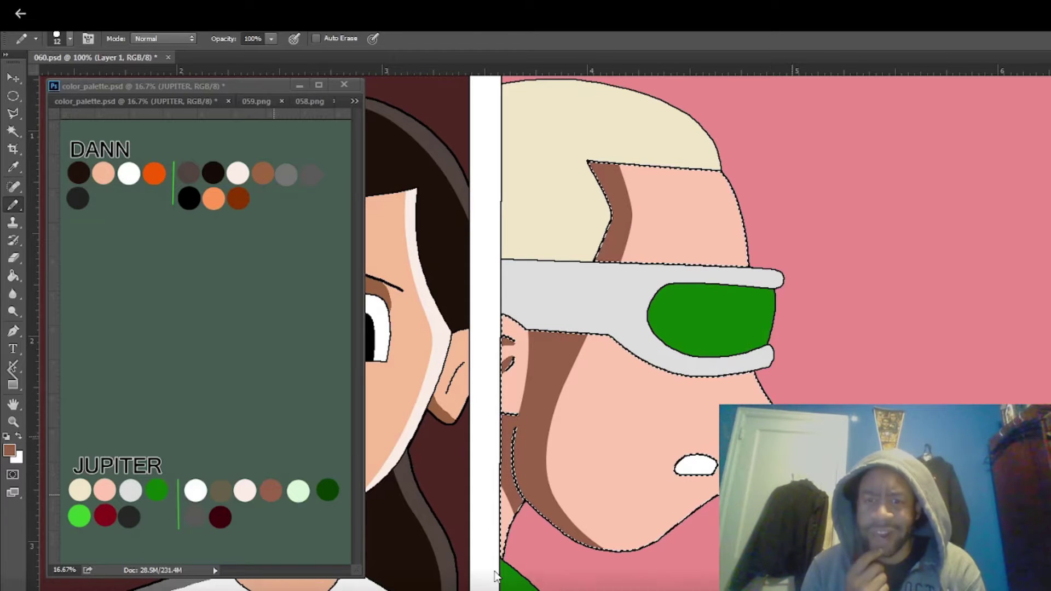
key("i")
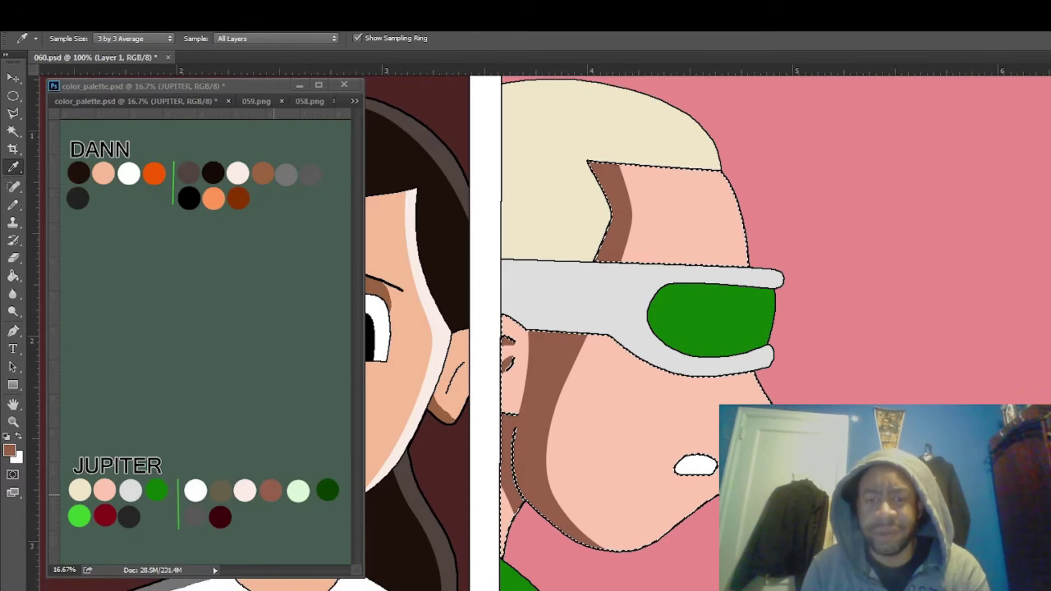
left_click(246, 171)
key("b")
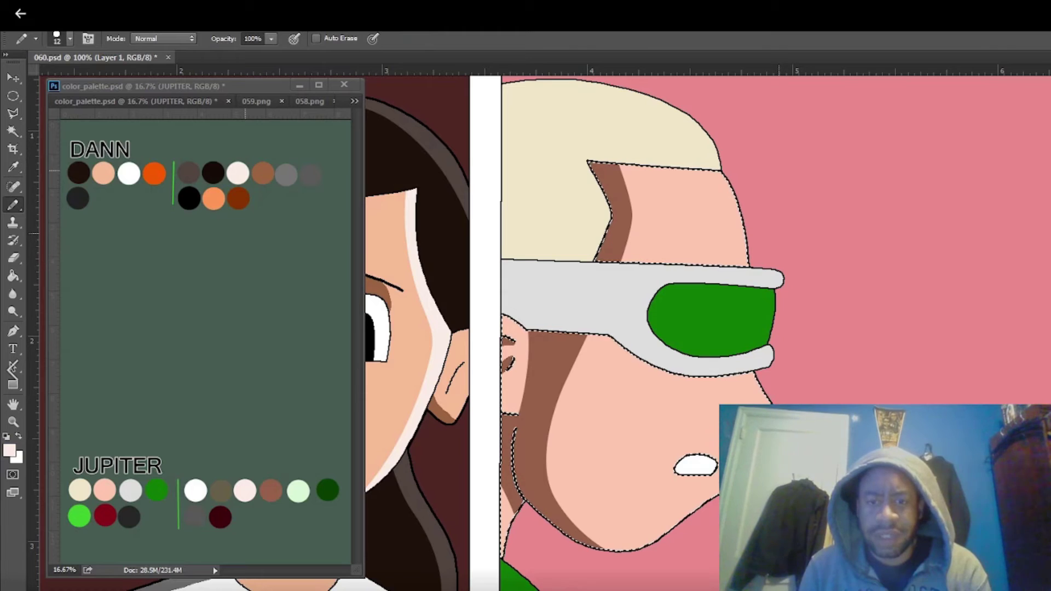
right_click(779, 234)
key("b")
right_click(767, 253)
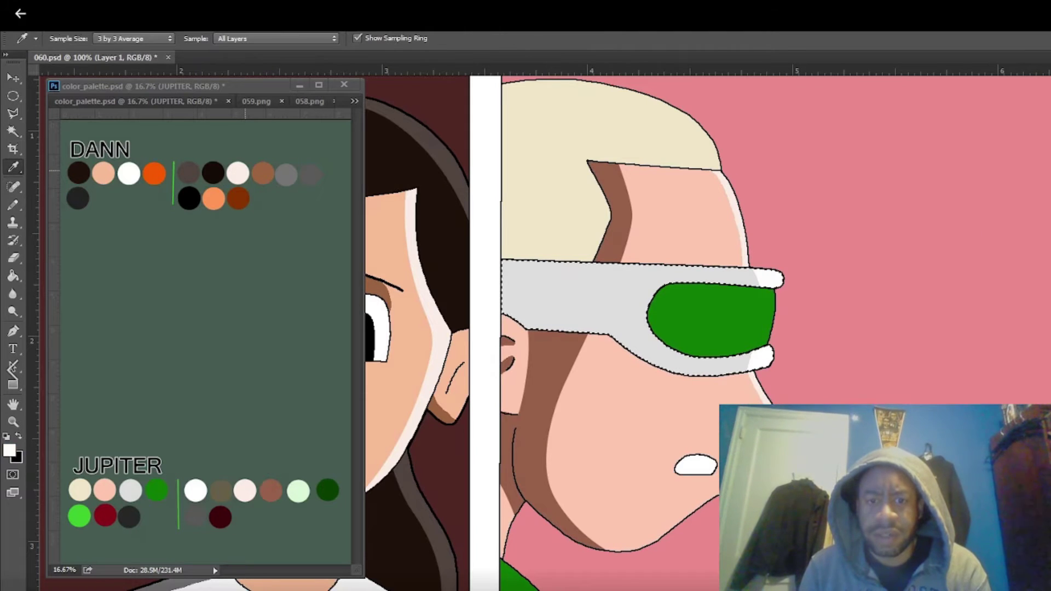
Shade the green lens of Jupiter's goggles in the top panel with the dark green JUPITER swatch, and deselect.
left_click(161, 493)
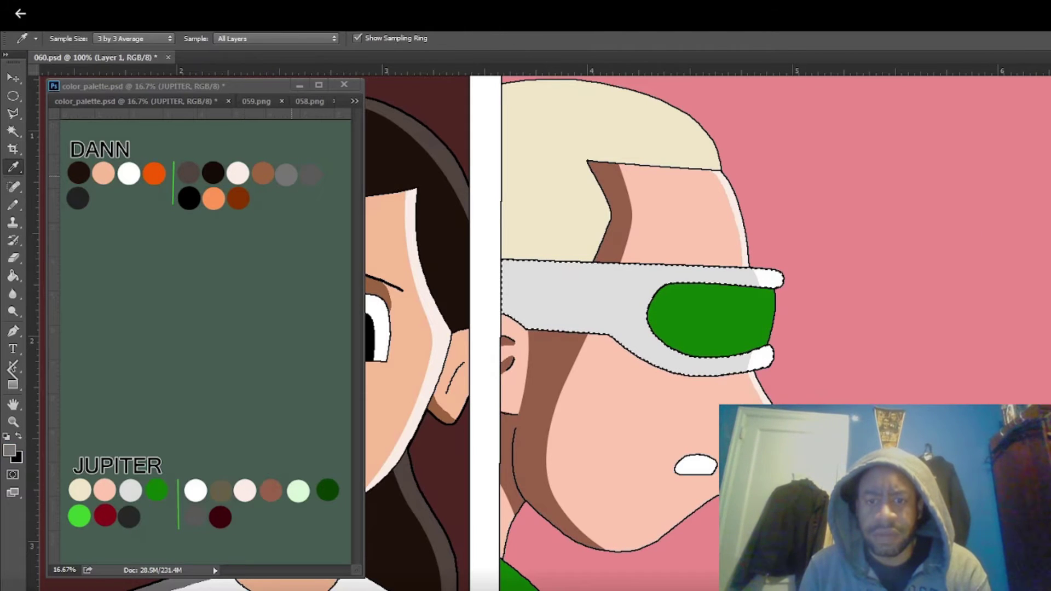
key("b")
key("i")
left_click(328, 490)
left_click_drag(717, 286, 703, 355)
left_click(9, 450)
left_click(330, 489)
key("Return")
key("ctrl+d")
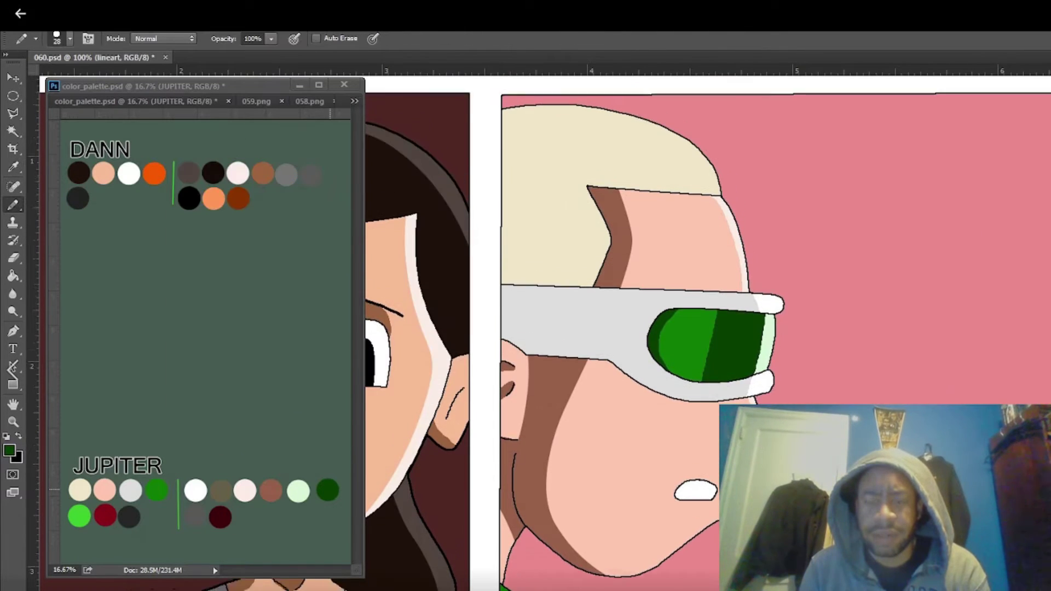
Select Jupiter's blond hair in the top panel and sample the white swatch from the JUPITER palette.
scroll(707, 317, "up", 2)
left_click(13, 131)
left_click(624, 186)
key("i")
left_click(196, 491)
key("p")
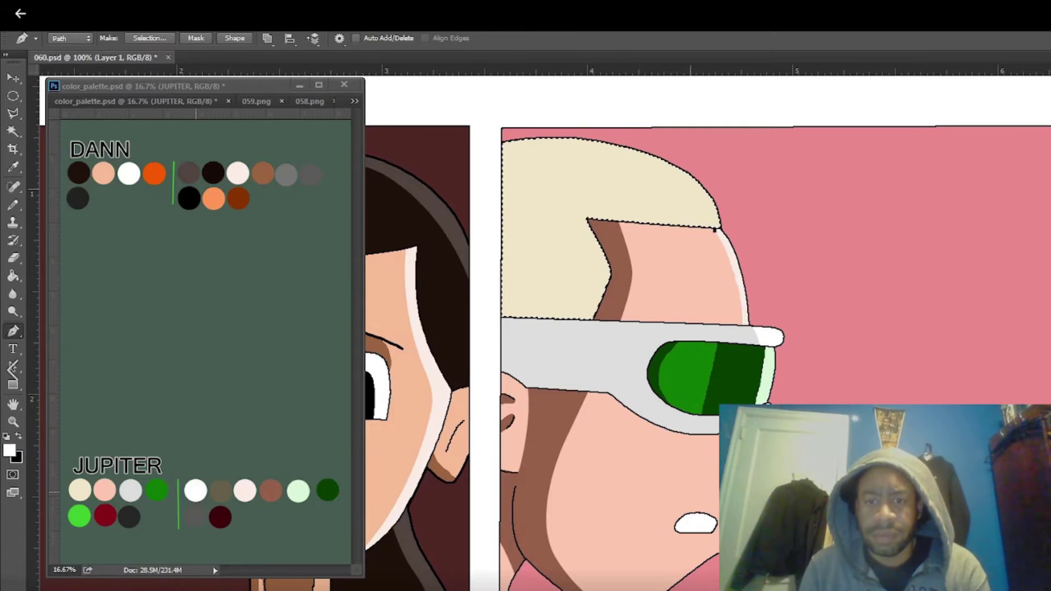
Outline the upper edge of Jupiter's hair with a closed pen path and fill it with the white foreground color.
left_click(720, 229)
left_click_drag(567, 147, 510, 142)
left_click(480, 144)
left_click_drag(513, 107, 534, 100)
left_click_drag(599, 102, 630, 109)
left_click_drag(697, 126, 711, 136)
right_click(707, 218)
left_click(608, 319)
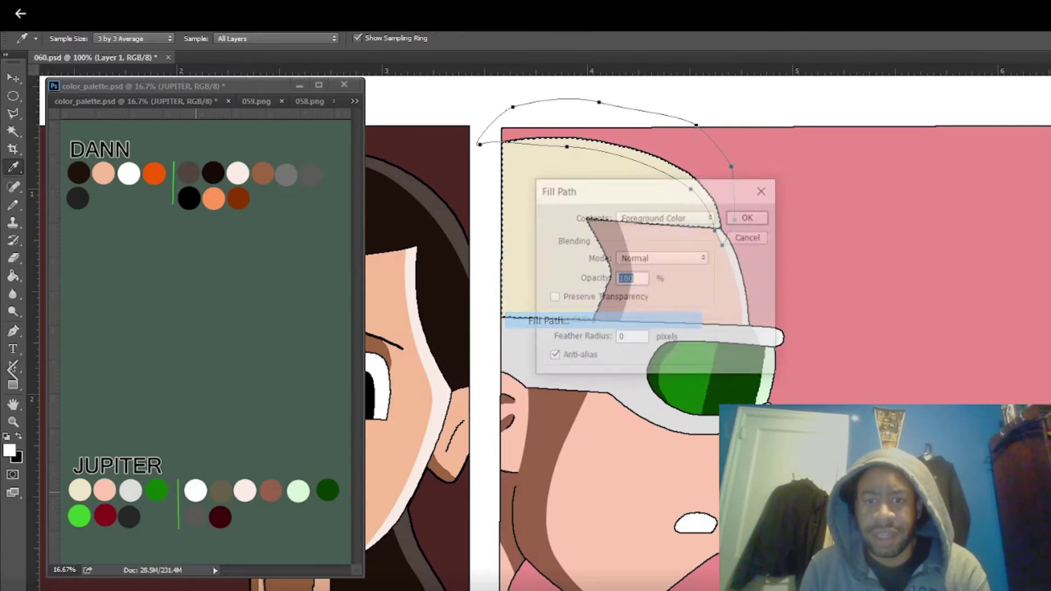
left_click(750, 217)
Delete the hair highlight path and clear the selection.
right_click(639, 220)
left_click(668, 243)
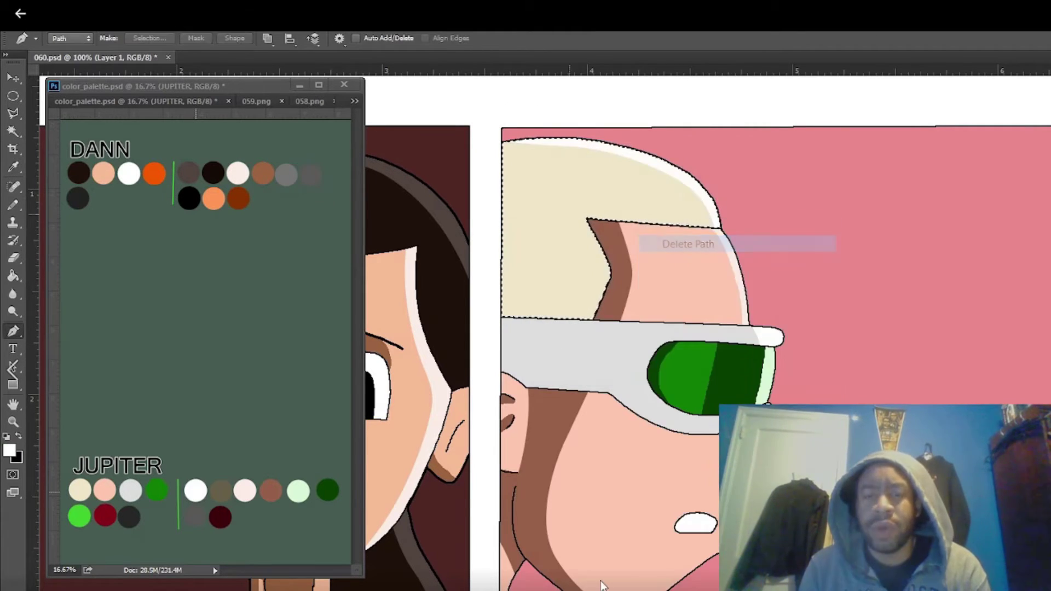
left_click(184, 25)
left_click(205, 53)
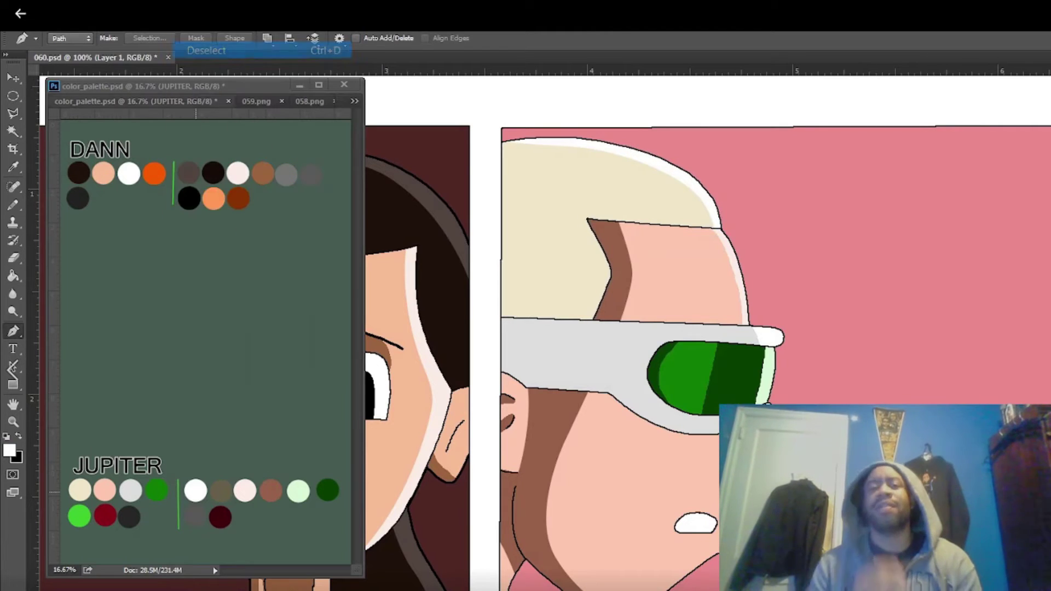
Select the pink background behind Jupiter, tint its upper part with the orange DANN swatch using a 500 px brush at 31% opacity, and deselect.
left_click(13, 131)
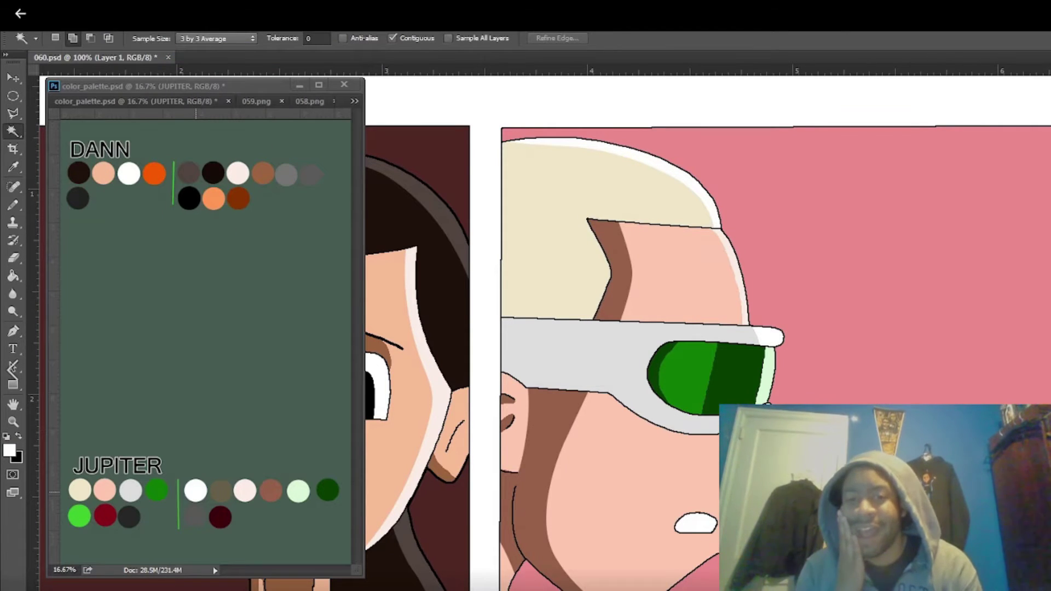
key("ctrl+minus")
key("ctrl+minus")
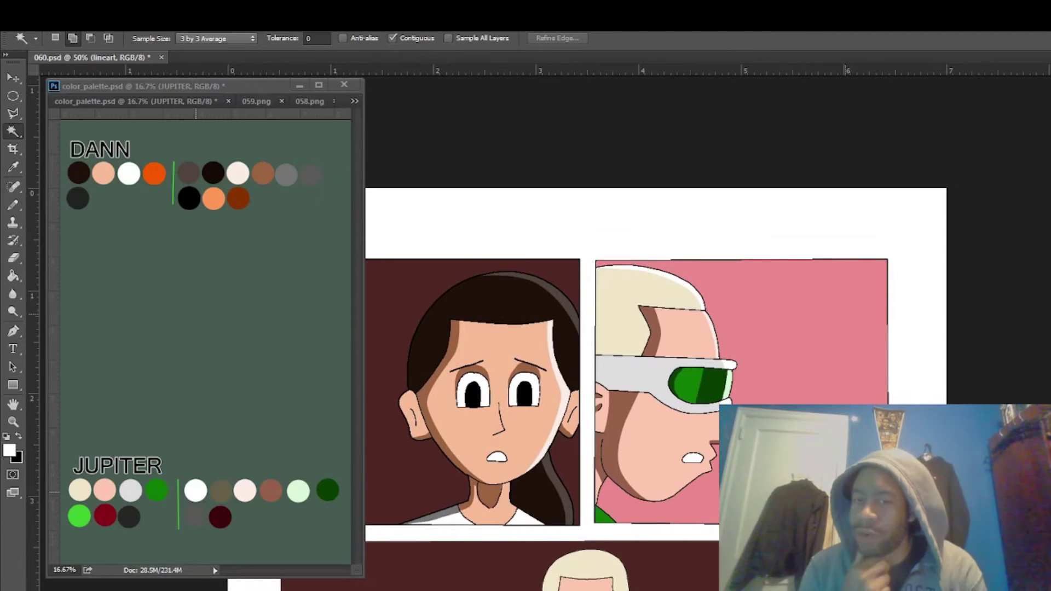
left_click(845, 314)
key("alt+[")
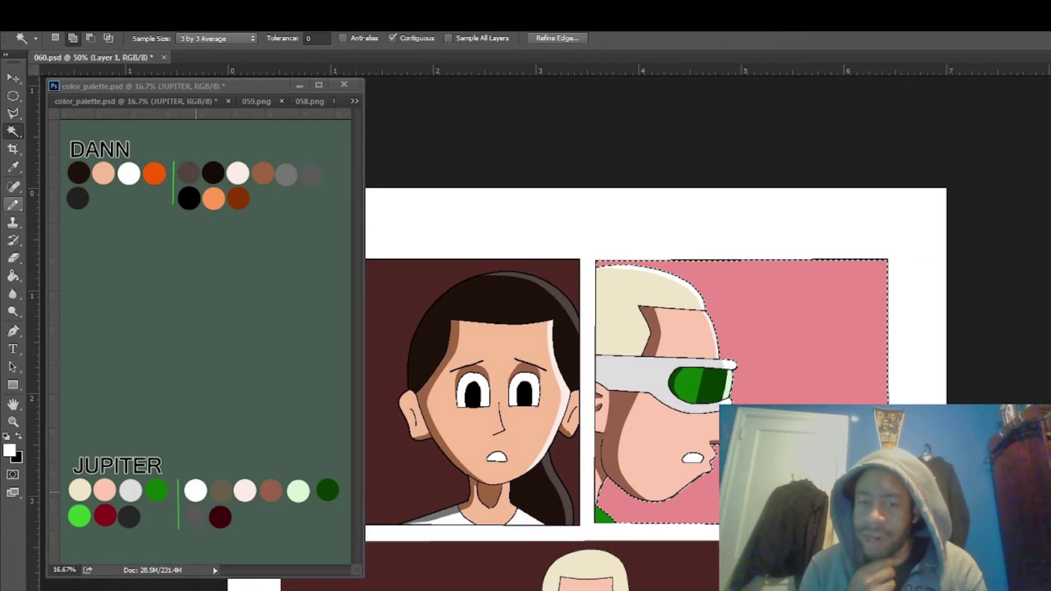
key("i")
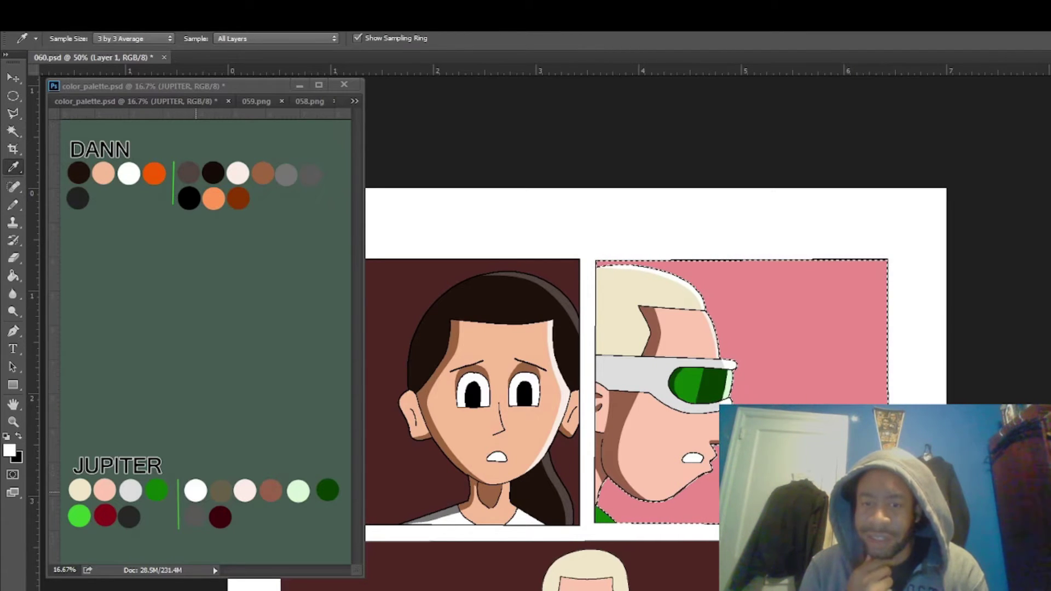
key("b")
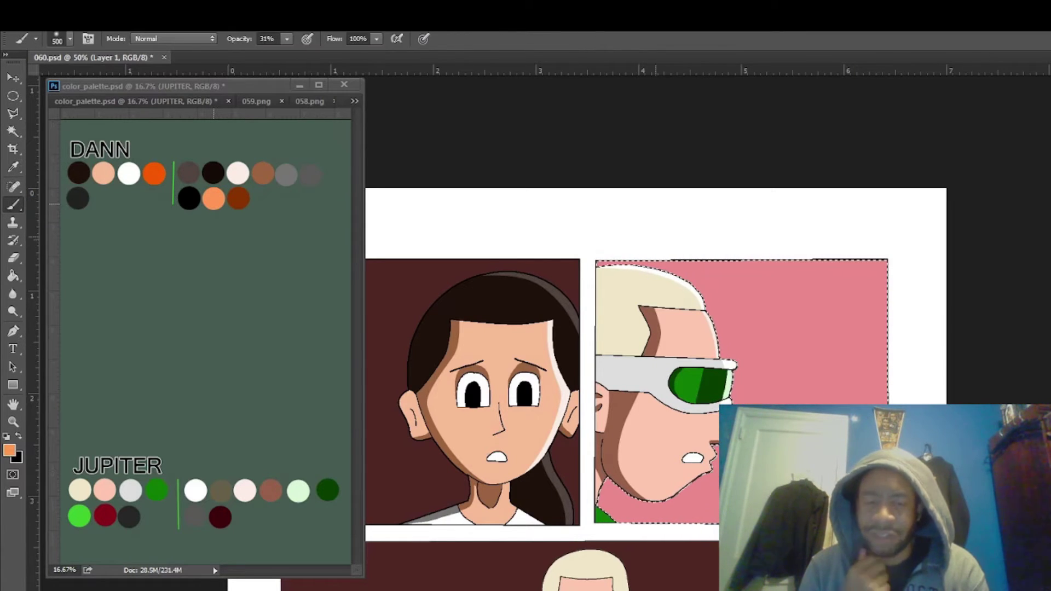
mouse_move(656, 237)
left_mouse_down()
mouse_move(832, 246)
mouse_move(859, 307)
mouse_move(659, 364)
left_mouse_up()
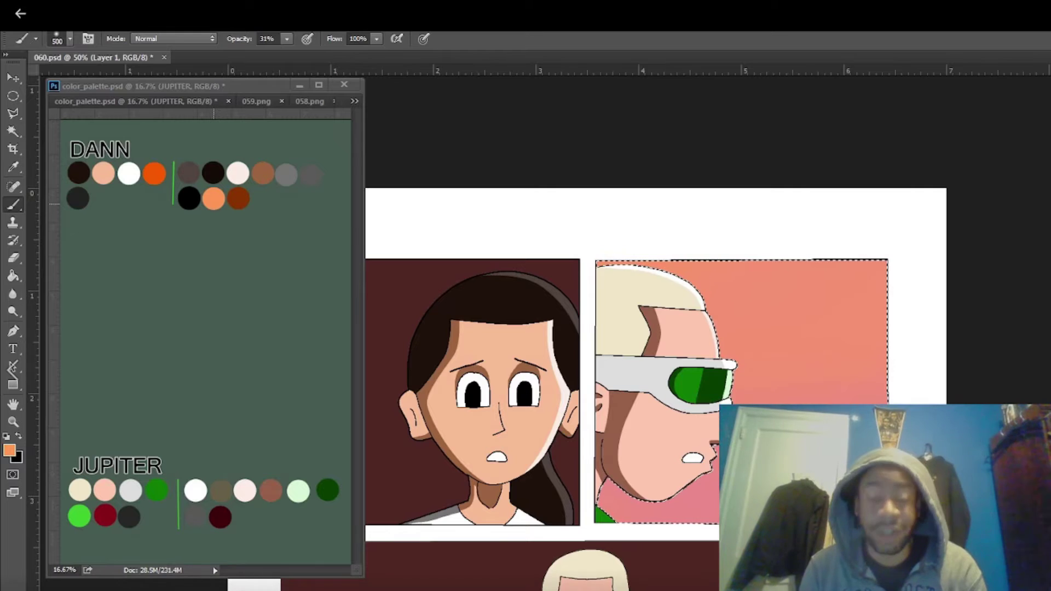
left_click(181, 22)
left_click(198, 48)
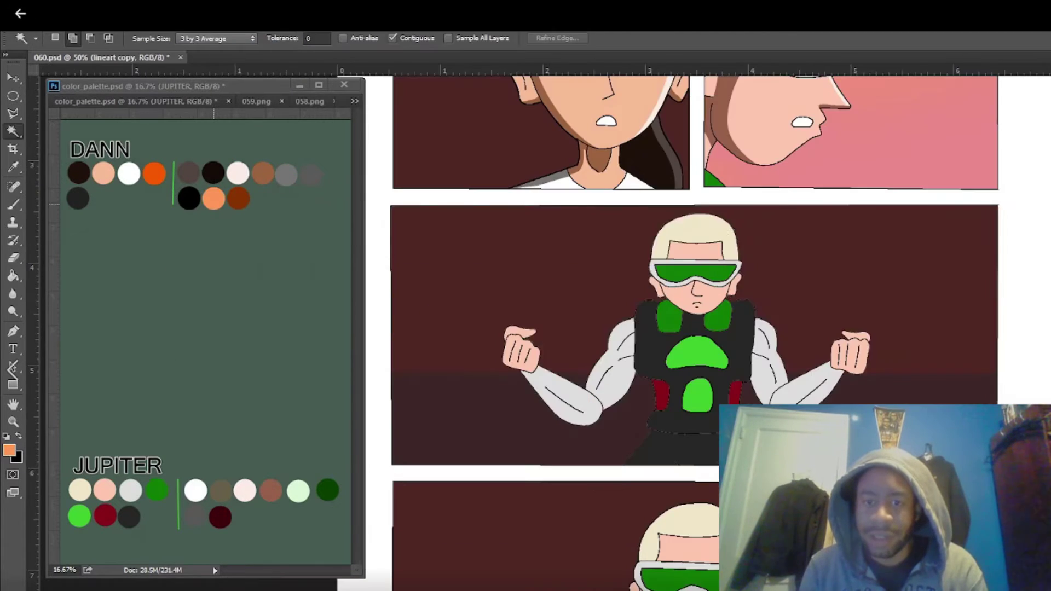
Place two horizontal guides across the lower background band of the middle panel and choose a 9 px brush.
left_click_drag(752, 71, 752, 399)
left_click_drag(751, 71, 752, 438)
key("b")
right_click(596, 285)
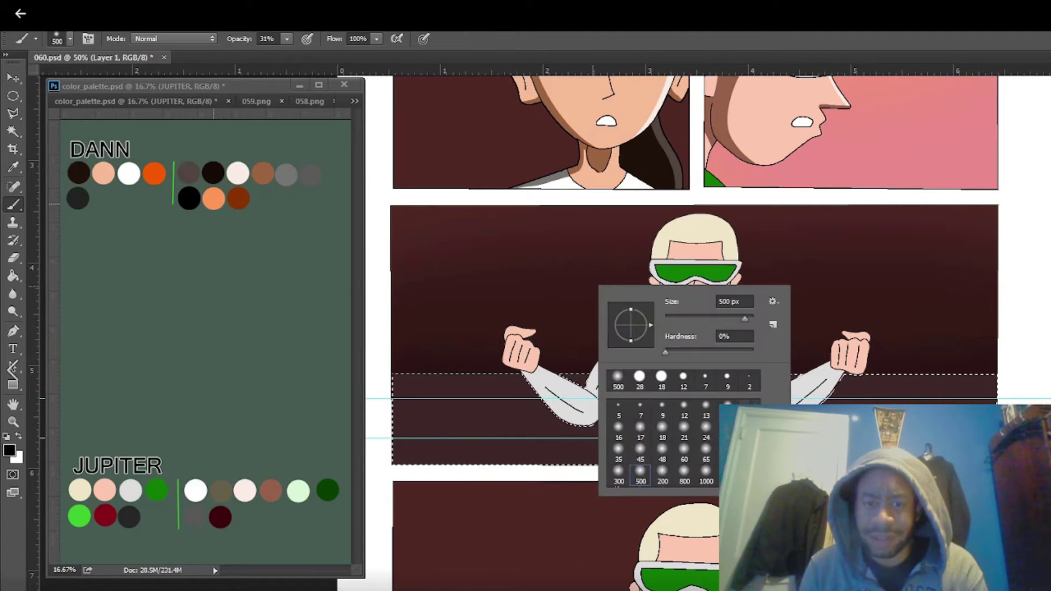
left_click(662, 409)
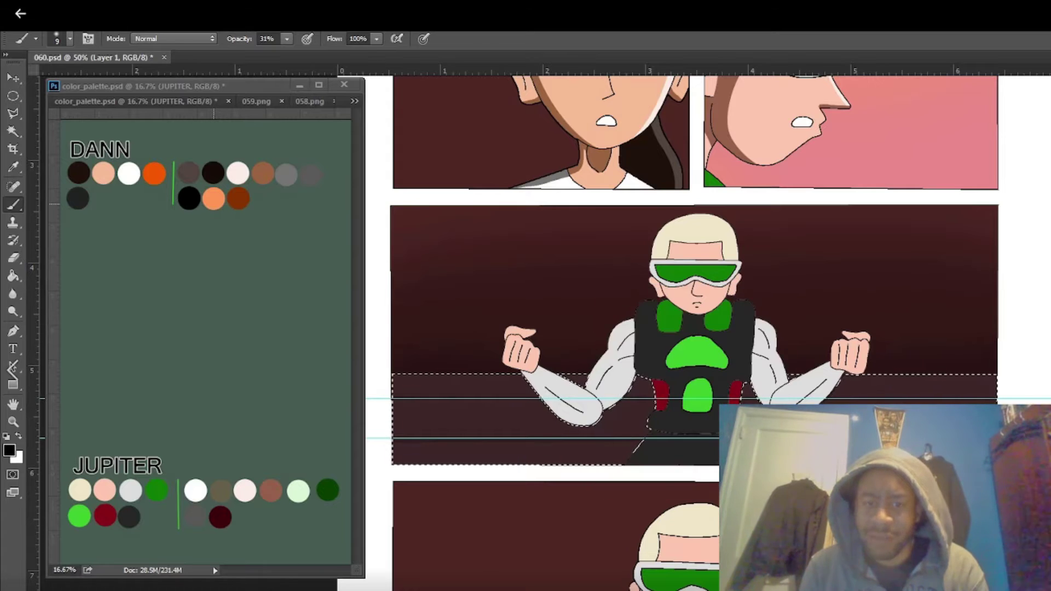
Step back twice to undo the last brush strokes on the middle panel's lower band.
key("alt+e")
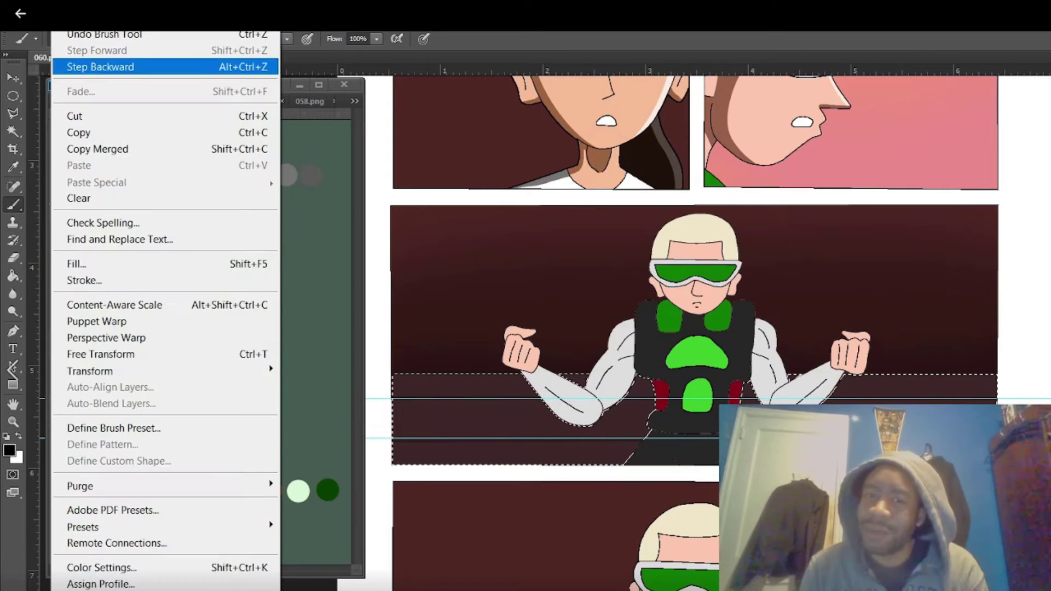
left_click(100, 67)
left_click(61, 23)
left_click(101, 67)
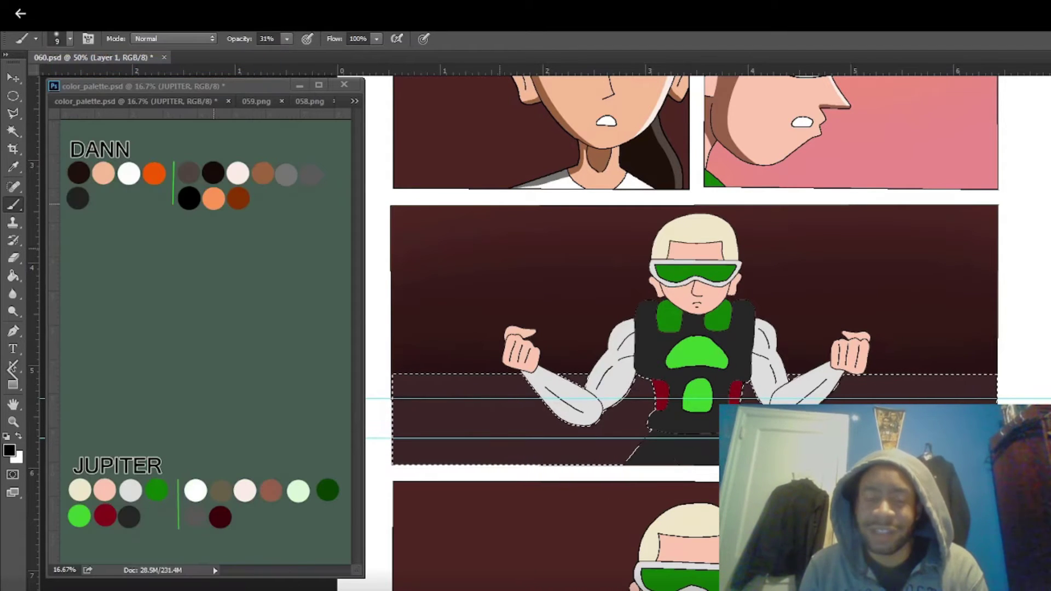
Hide the guides and darken the middle panel's background with soft black brush shading at 31% opacity.
key("ctrl+;")
right_click(585, 370)
right_click(496, 419)
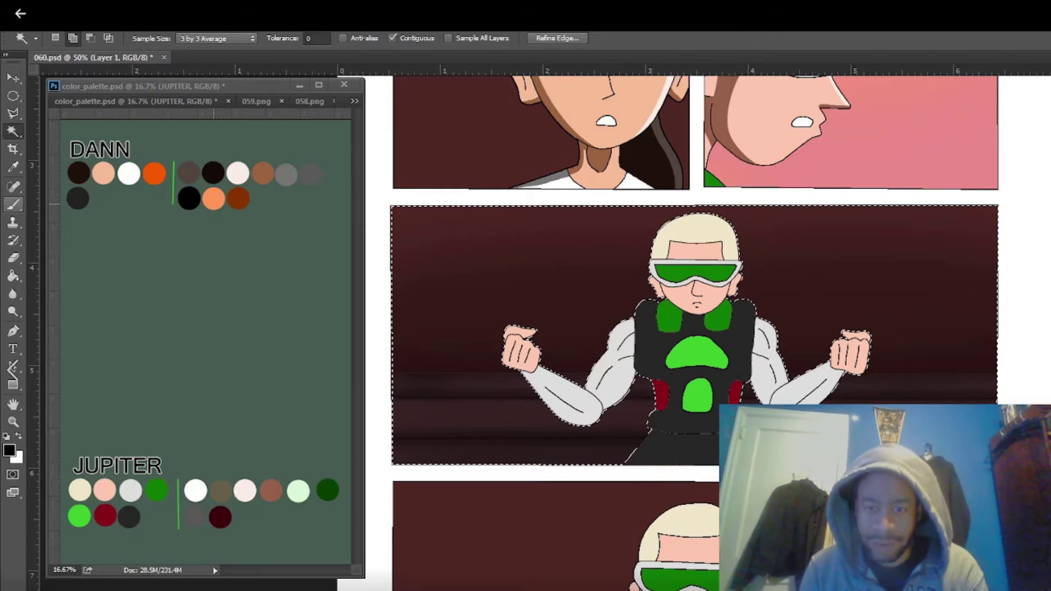
key("b")
left_click(519, 329)
left_click(879, 290)
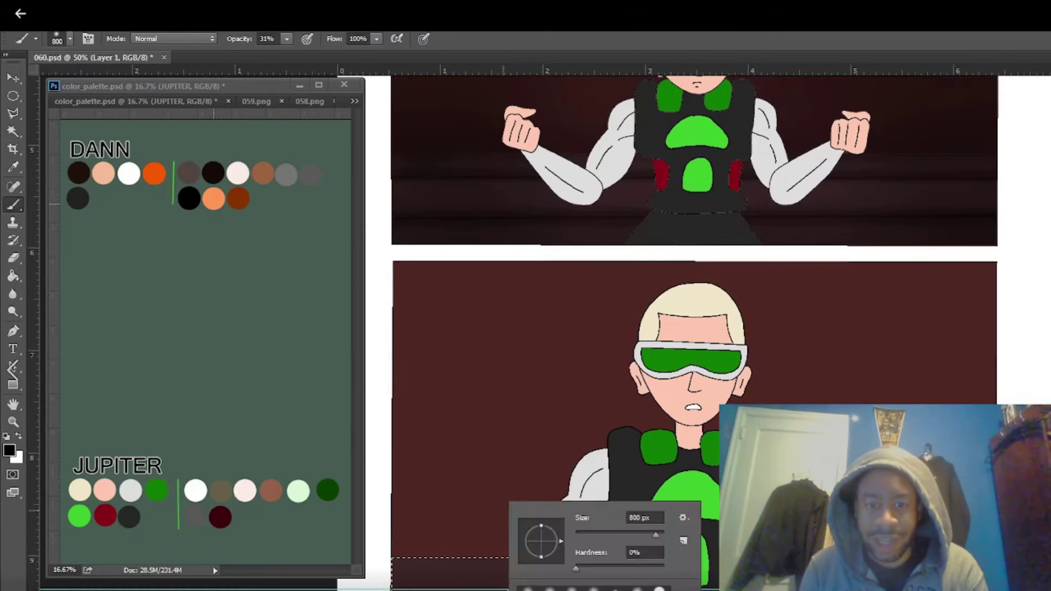
Shade the lower background band of the bottom panel with the soft 100 px black brush, and deselect.
key("Return")
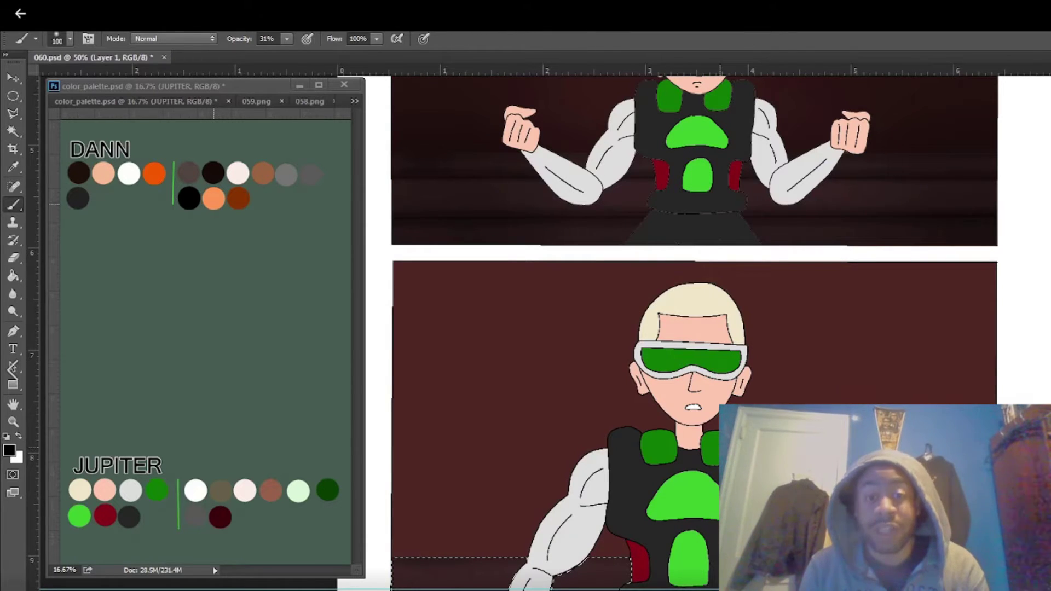
key("w")
key("b")
key("ctrl+d")
Select the bottom panel's upper background around Jupiter, darken it with the soft black brush, and deselect.
key("w")
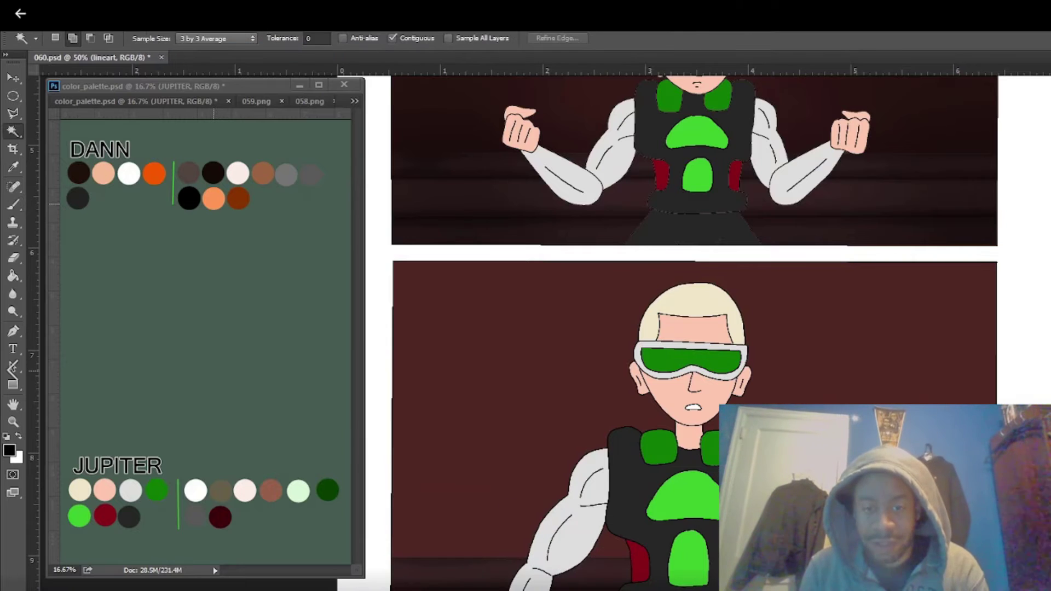
left_click(944, 315)
right_click(944, 315)
key("ctrl+d")
left_click(944, 315)
key("b")
left_click_drag(416, 493, 591, 406)
right_click(656, 437)
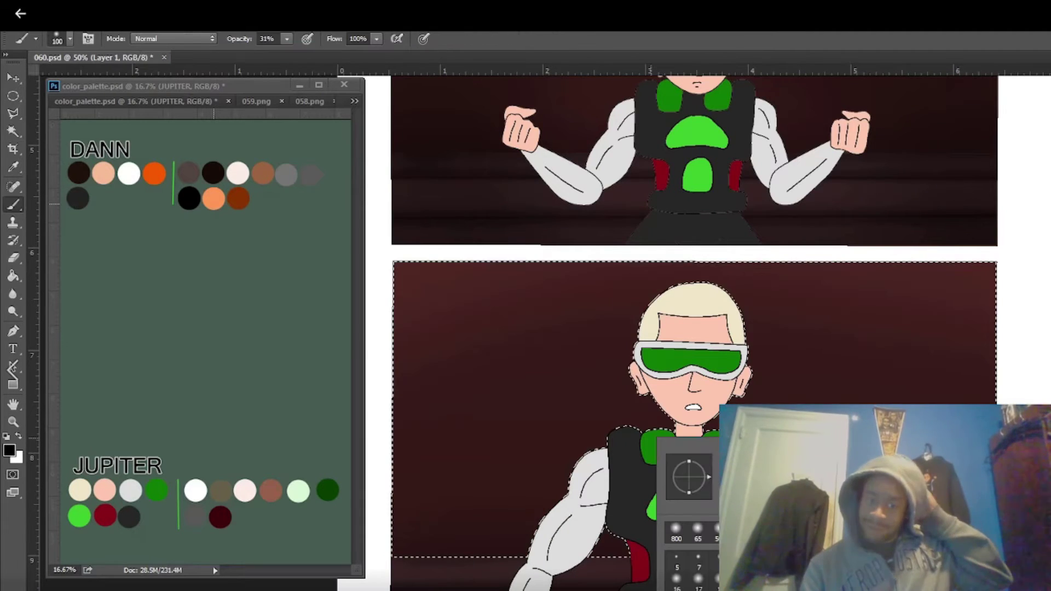
key("Return")
key("ctrl+d")
Select Jupiter's hair in the middle panel and shade its left edge with the olive-brown JUPITER swatch using the pencil.
key("w")
scroll(673, 230, "up", 5)
left_click(864, 258)
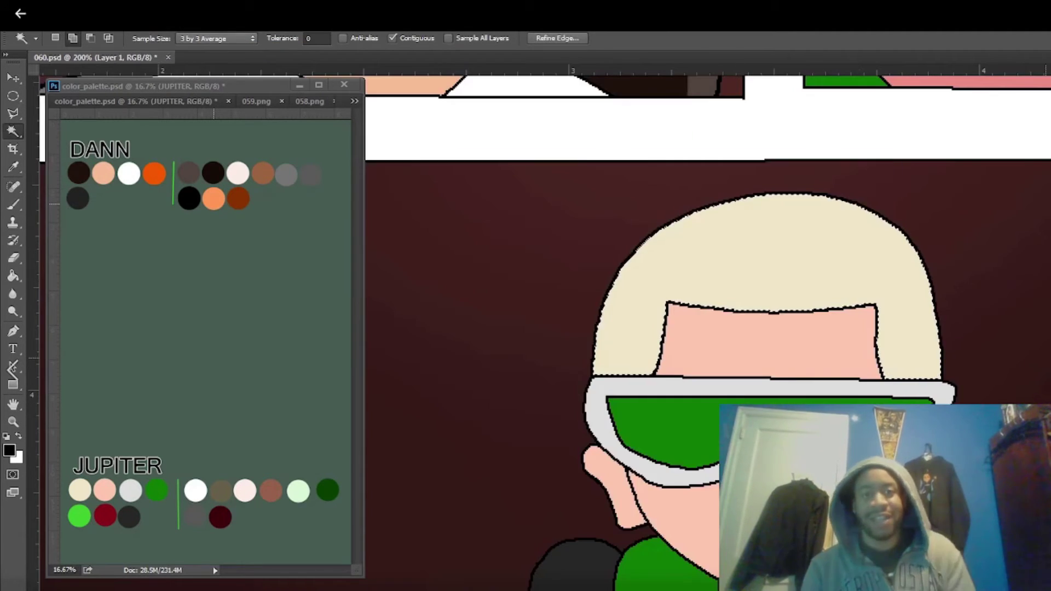
key("i")
left_click(221, 491)
key("shift+b")
mouse_move(790, 196)
left_mouse_down()
mouse_move(685, 219)
mouse_move(631, 263)
mouse_move(602, 373)
left_mouse_up()
Highlight the right edge of Jupiter's hair with the white JUPITER swatch.
key("i")
left_click(197, 491)
key("b")
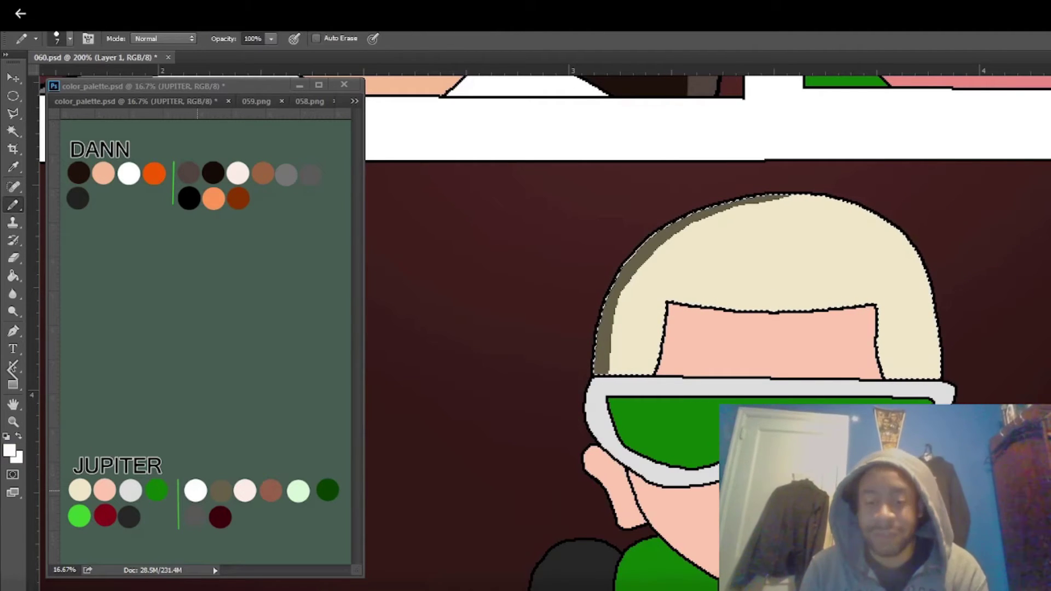
left_click_drag(812, 196, 898, 233)
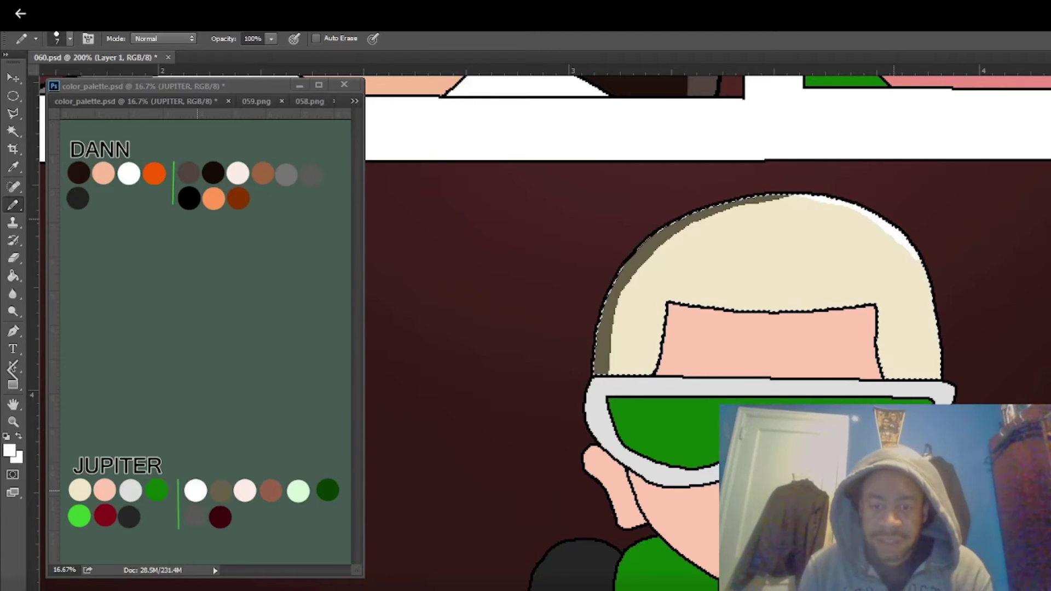
left_click_drag(909, 244, 934, 301)
Select Jupiter's forehead and face, shade their left edges with the brown JUPITER swatch, and highlight the forehead's right edge with the pale pink one.
key("w")
left_click(766, 342)
left_click(673, 515, "shift")
key("b")
left_click(272, 492, "alt")
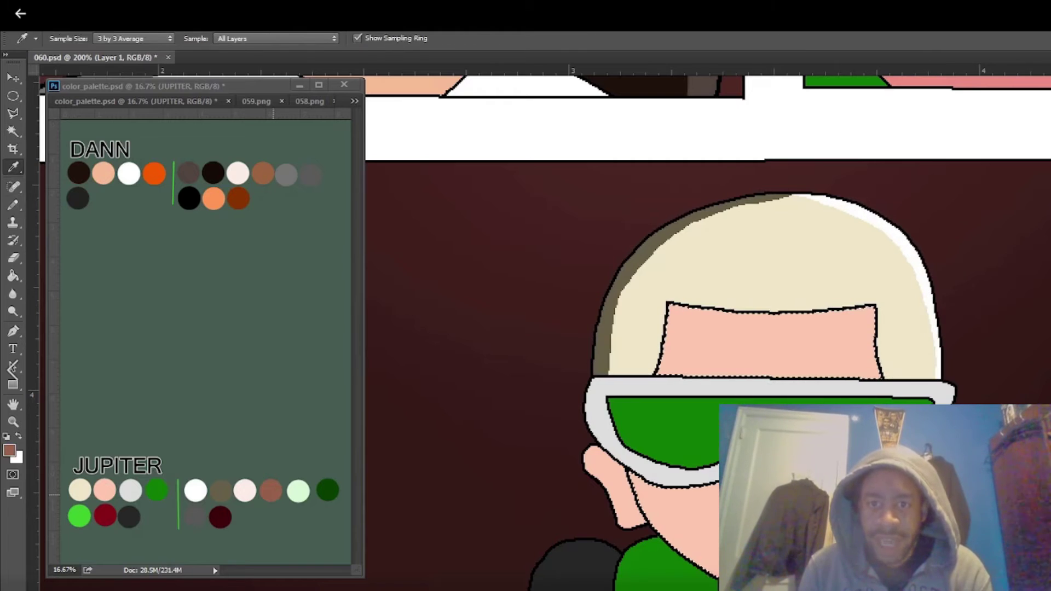
left_click_drag(675, 310, 670, 372)
left_click_drag(643, 482, 715, 575)
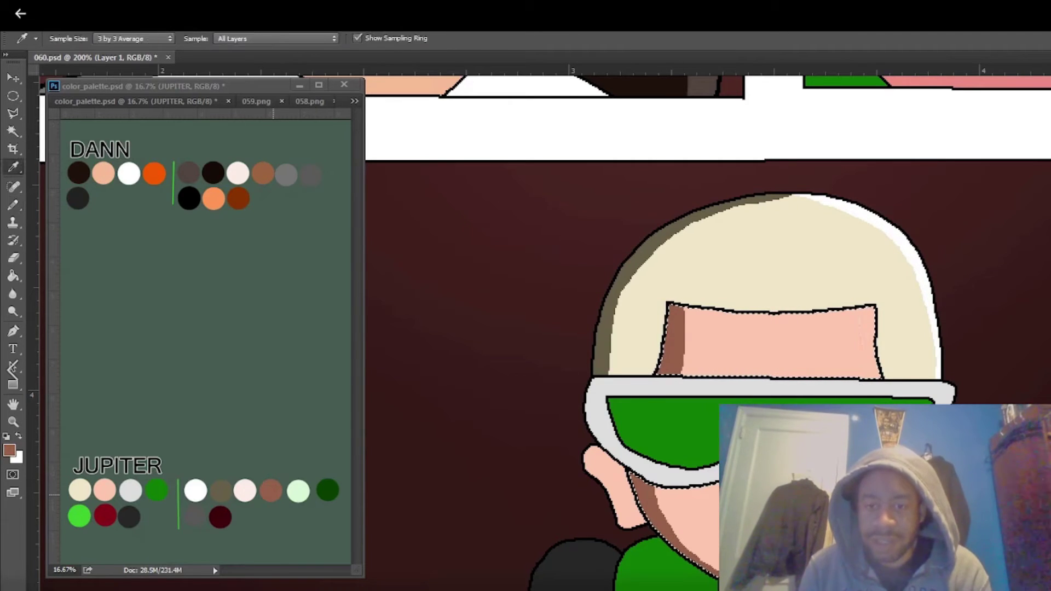
left_click(245, 492, "alt")
left_click_drag(863, 308, 872, 377)
Select the green lens of the middle panel's goggles and paint a dark green JUPITER stripe at its center.
key("w")
left_click(685, 430)
key("b")
left_click(328, 491, "alt")
left_click_drag(780, 401, 813, 403)
Paint slanted reflections on both sides of the lens's dark stripe with the pale green JUPITER swatch.
left_click(308, 497, "alt")
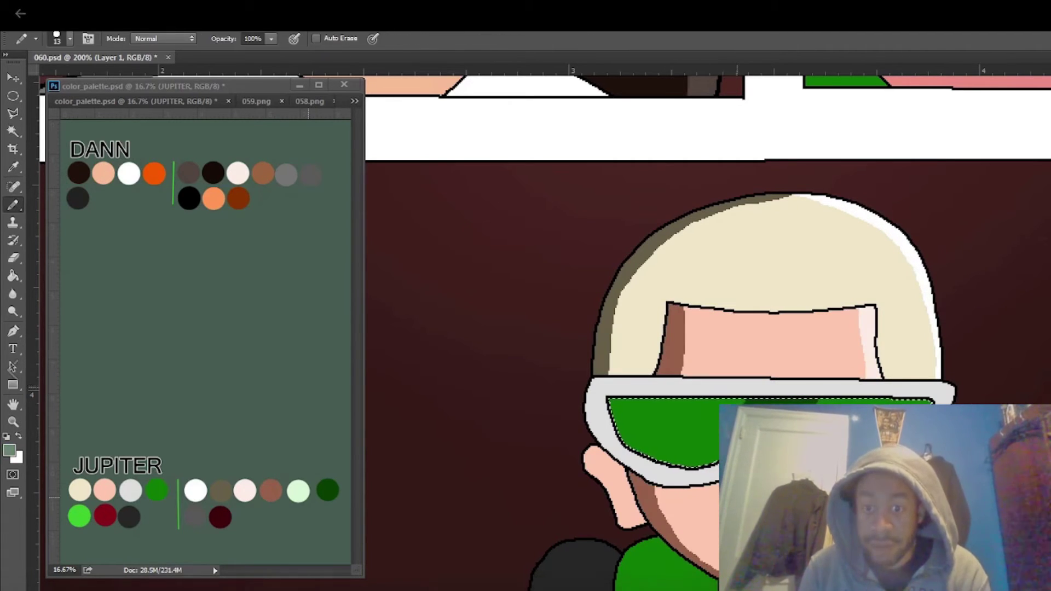
left_click_drag(718, 426, 704, 466)
left_click_drag(720, 401, 710, 433)
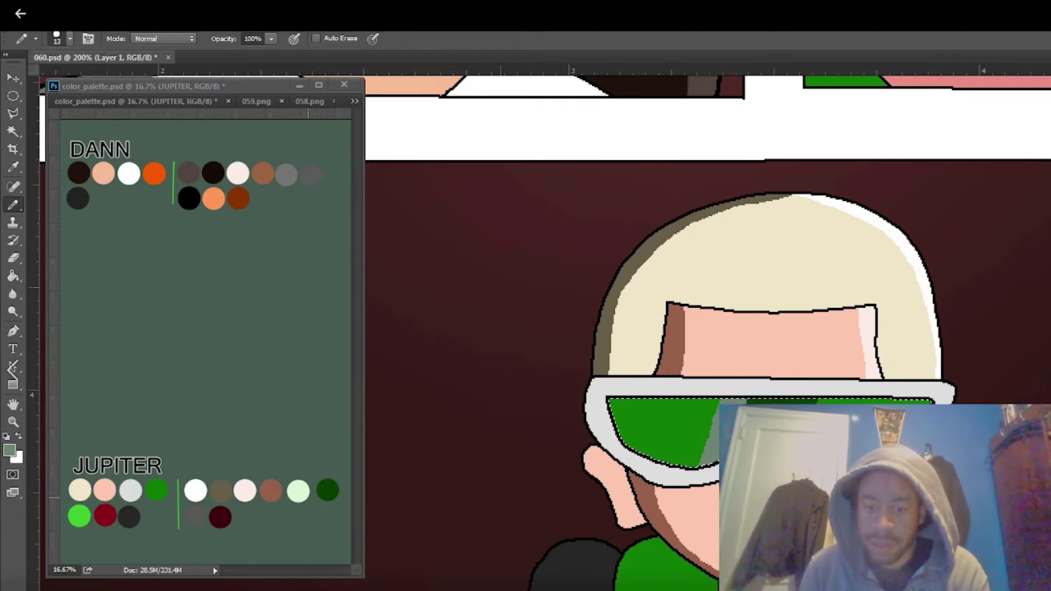
left_click(305, 494, "alt")
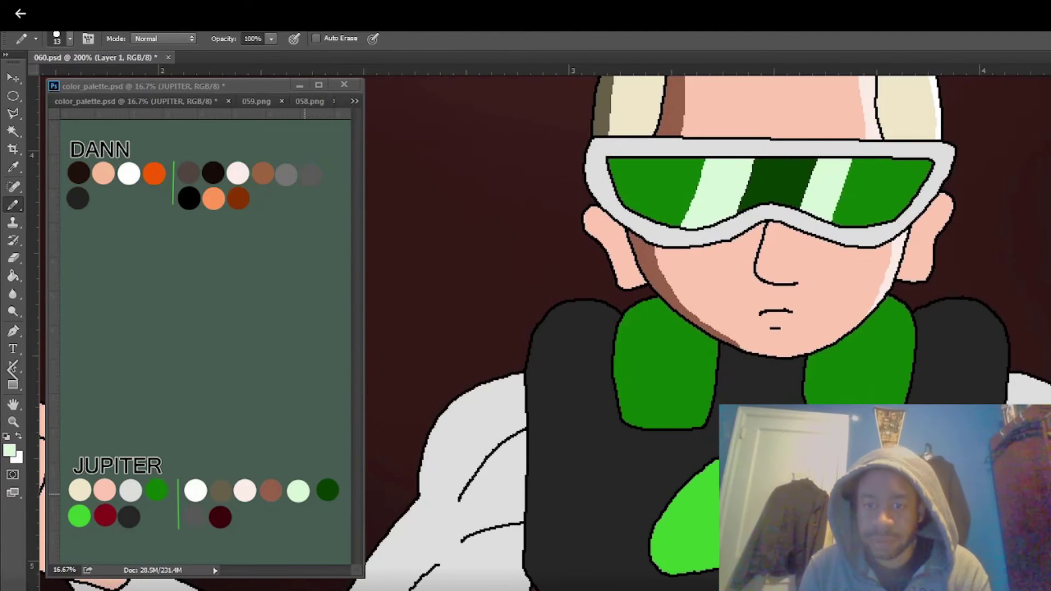
Shade the lower edges of the green shoulder pads and chest emblem with the dark green JUPITER swatch, and deselect.
left_click(328, 490, "alt")
left_click_drag(624, 410, 709, 408)
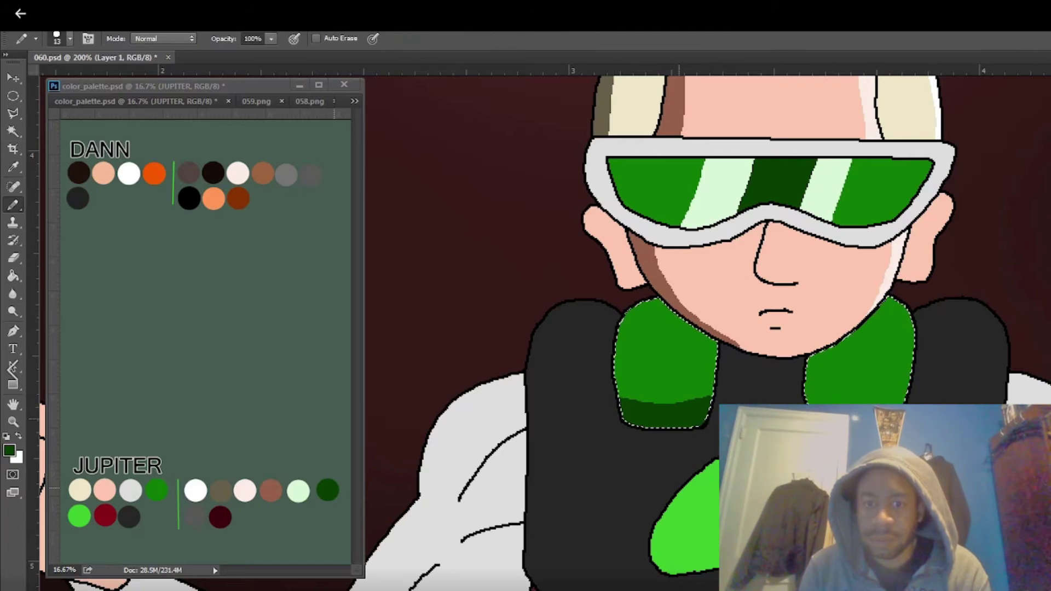
left_click_drag(810, 396, 906, 389)
key("ctrl+d")
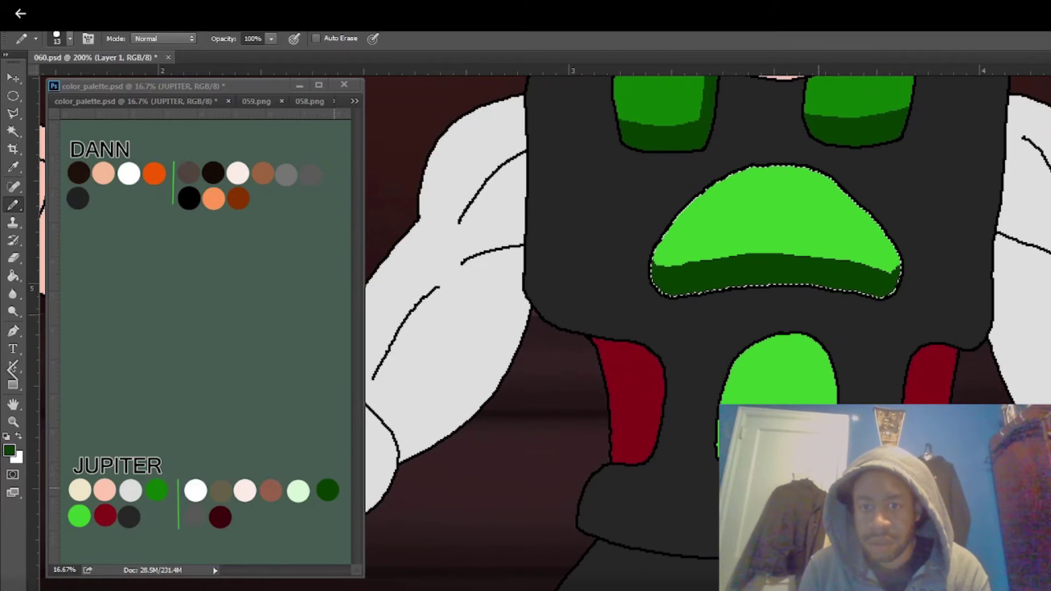
key("ctrl+d")
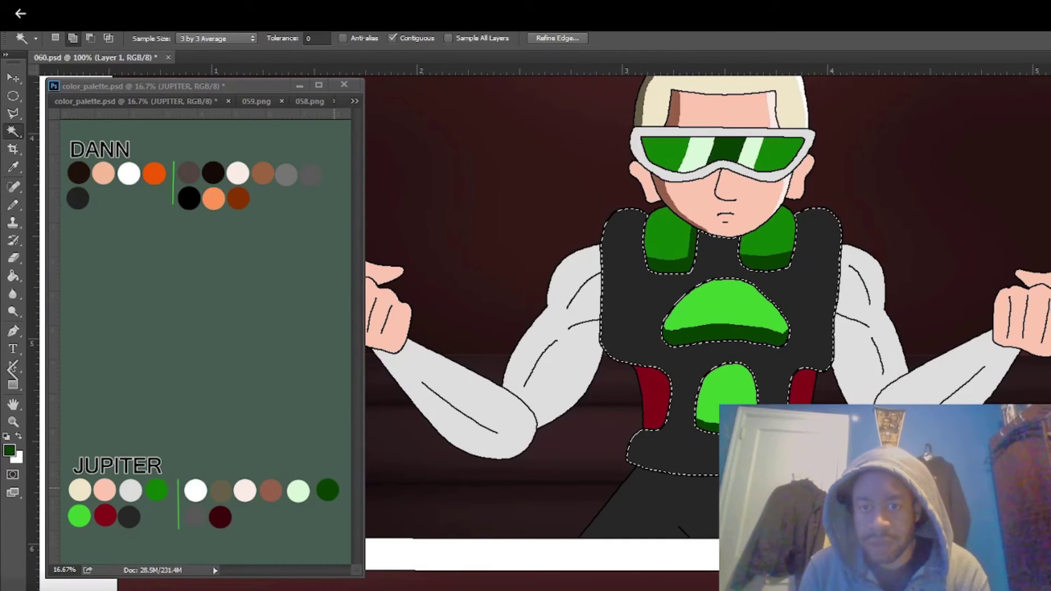
Shade the lower edges of Jupiter's dark vest in black and deselect.
key("b")
left_click_drag(602, 353, 670, 377)
left_click_drag(629, 457, 718, 473)
key("ctrl+d")
Select both of Jupiter's upper sleeves and shade their undersides with the dark grey DANN swatch.
key("w")
left_click(564, 356)
left_click(861, 340)
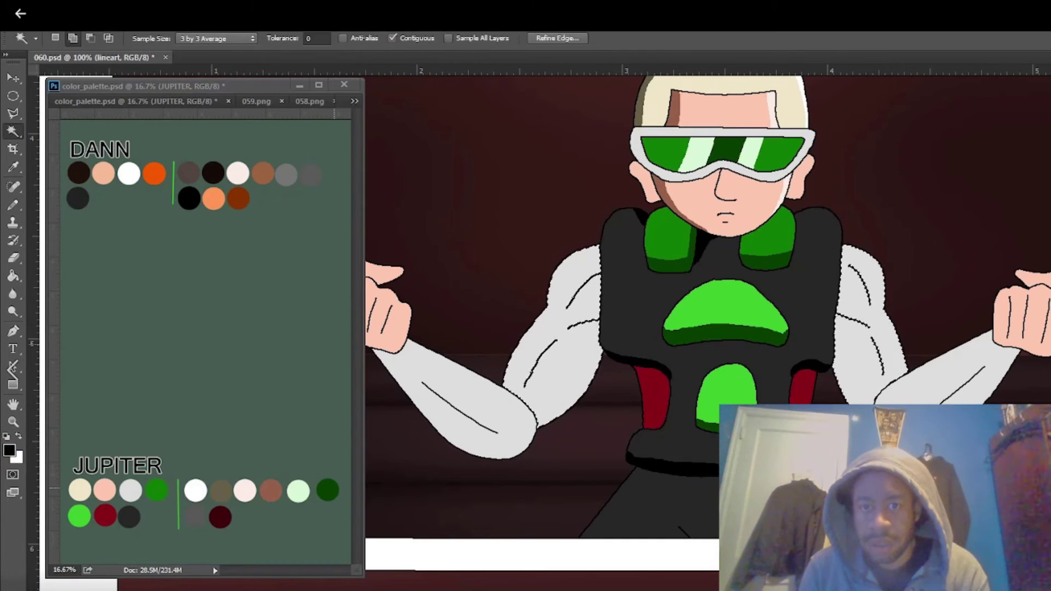
left_click(13, 205)
left_click(312, 174, "alt")
left_click_drag(529, 416, 550, 388)
left_click_drag(841, 323, 877, 397)
Set the pencil to 7 px and add grey shading along the muscle lines of both upper arms.
right_click(557, 317)
left_click(623, 488)
mouse_move(598, 272)
left_mouse_down()
mouse_move(567, 309)
mouse_move(595, 315)
mouse_move(568, 329)
left_mouse_up()
left_click_drag(556, 339, 524, 385)
mouse_move(839, 309)
left_mouse_down()
mouse_move(869, 321)
mouse_move(875, 339)
mouse_move(871, 325)
left_mouse_up()
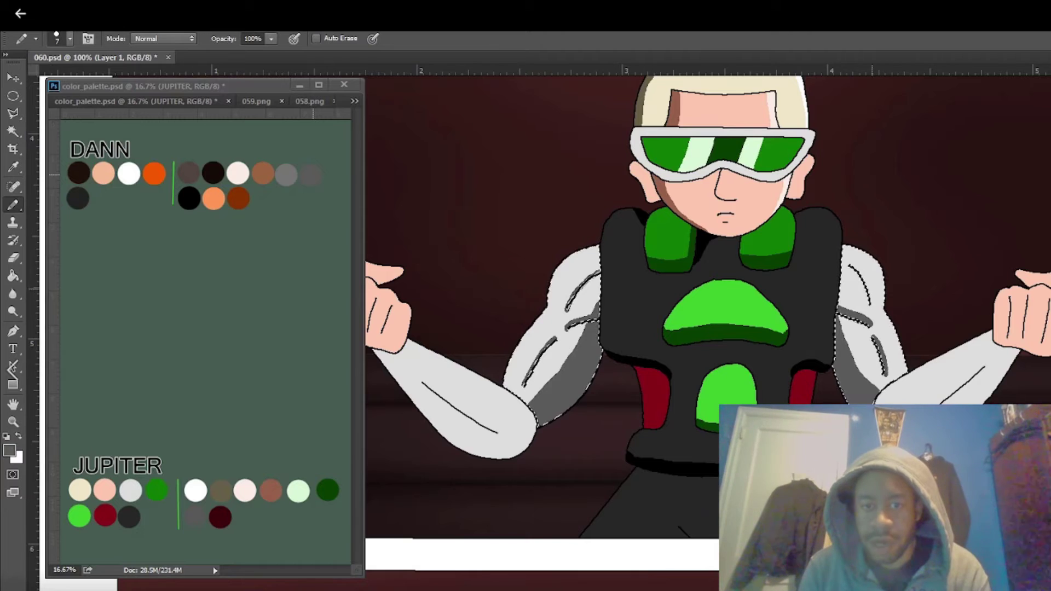
left_click_drag(850, 264, 875, 308)
Select both forearm sleeves and shade their undersides in dark grey with a 24 px pencil.
left_click(465, 392)
left_click(953, 373, "shift")
left_click_drag(380, 353, 496, 432)
left_click_drag(421, 408, 531, 439)
mouse_move(993, 339)
left_mouse_down()
mouse_move(919, 403)
mouse_move(898, 403)
left_mouse_up()
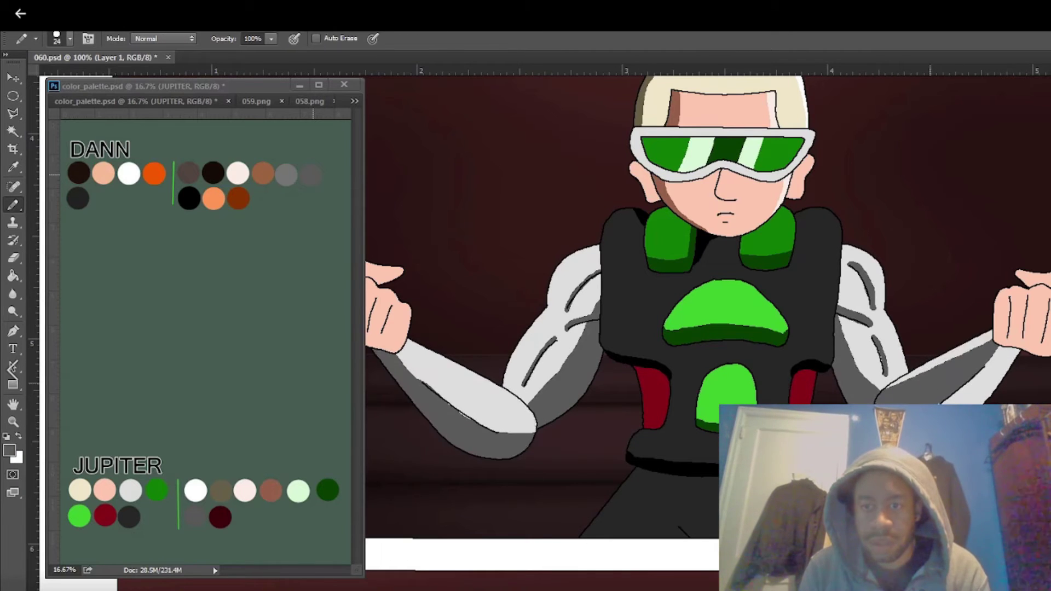
Select Jupiter's left-hand fist in the image and shade its underside with the brown JUPITER swatch using a 12 px pencil.
right_click(506, 403)
key("w")
left_click(465, 323)
left_click(272, 488, "alt")
left_click_drag(408, 318, 472, 342)
key("g")
left_click(446, 343)
key("b")
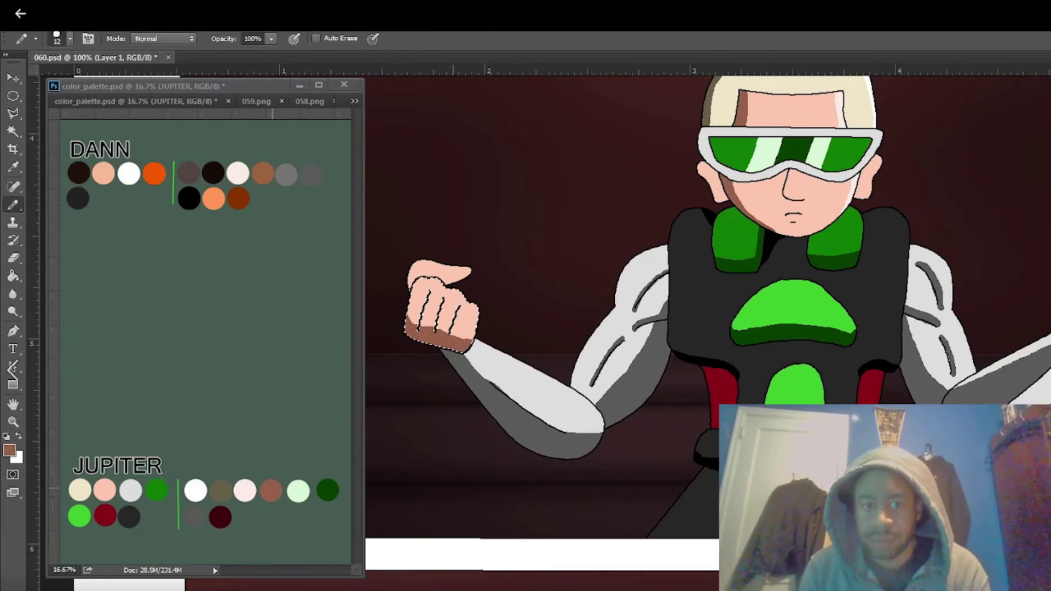
Select Jupiter's right-hand fist in the image and shade the underside of its fingers and thumb with the brown JUPITER swatch.
left_click(185, 20)
left_click(206, 49)
scroll(657, 329, "right", 3)
key("w")
left_click(989, 318)
key("b")
left_click_drag(956, 297, 1014, 346)
key("e")
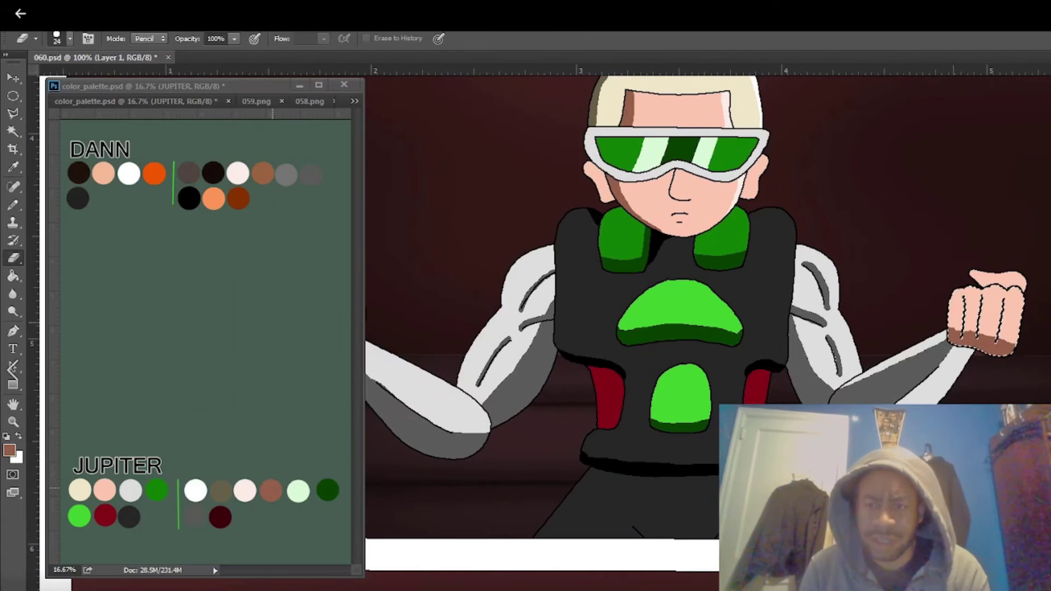
key("b")
left_click_drag(977, 276, 1022, 288)
Select the background around Jupiter and brush a soft glow around his arms in purple 9600dc, using a 100 px brush at 31% opacity.
key("ctrl+minus")
key("w")
left_click(822, 247)
left_click(9, 451)
left_click(354, 165)
left_click(363, 171)
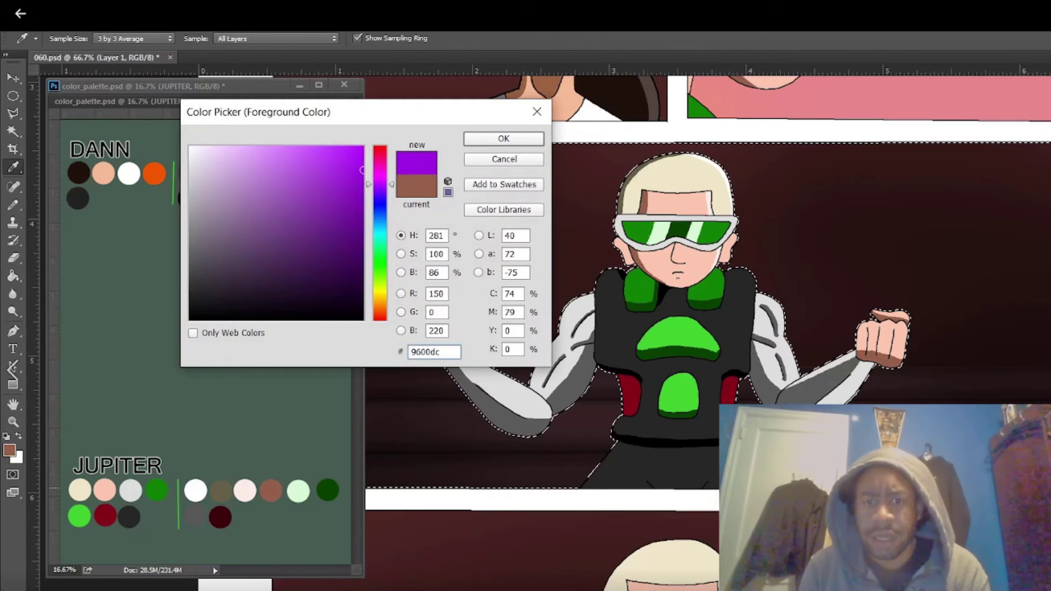
left_click(503, 138)
key("shift+b")
left_click_drag(419, 329, 591, 285)
left_click_drag(756, 274, 898, 350)
left_click_drag(427, 351, 608, 427)
Set the soft brush to 45 px and paint a white inner glow close to Jupiter's arms and torso.
key("x")
left_click_drag(460, 373, 572, 301)
right_click(573, 317)
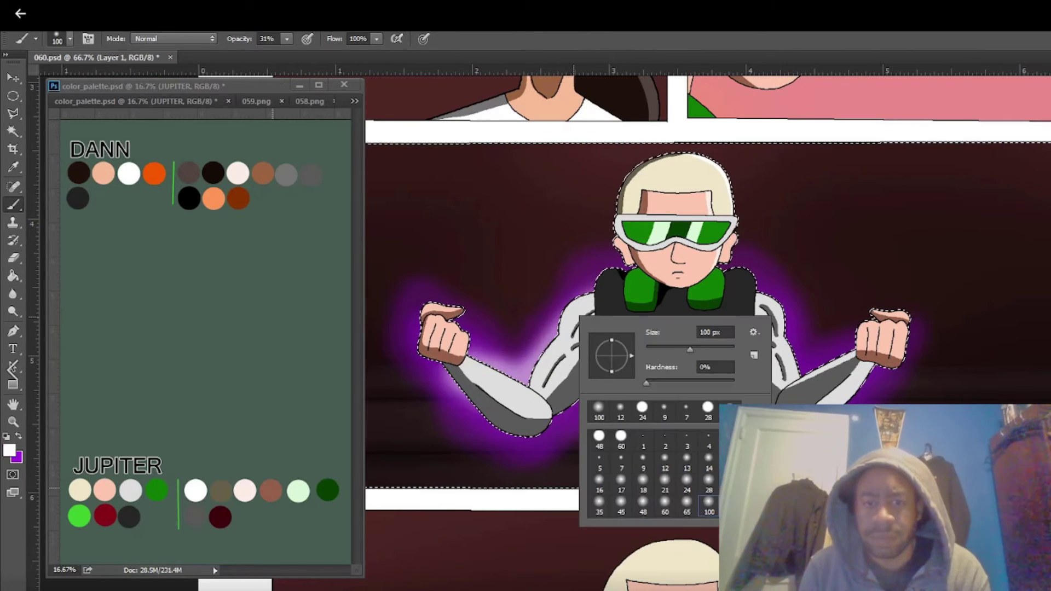
left_click(622, 505)
key("ctrl+z")
left_click_drag(447, 373, 575, 422)
left_click_drag(613, 378, 613, 445)
left_click_drag(890, 365, 861, 397)
key("ctrl+d")
key("ctrl+minus")
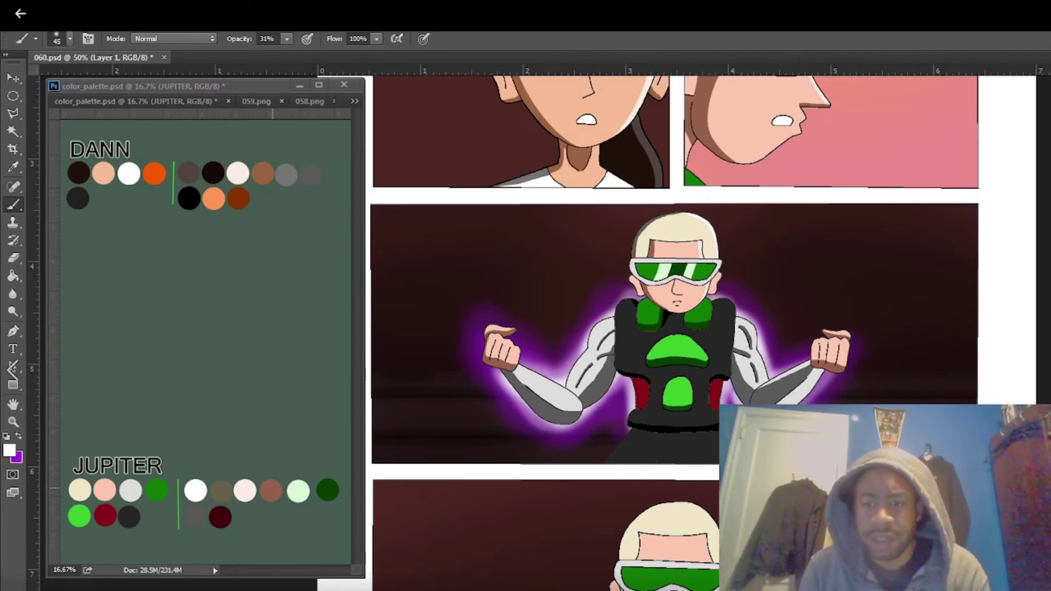
Select Jupiter's trousers in the glow panel and shade their left edge in black.
left_click(14, 132)
left_click(668, 446)
key("shift+b")
key("d")
left_click_drag(634, 430, 609, 461)
scroll(646, 356, "down", 4)
key("w")
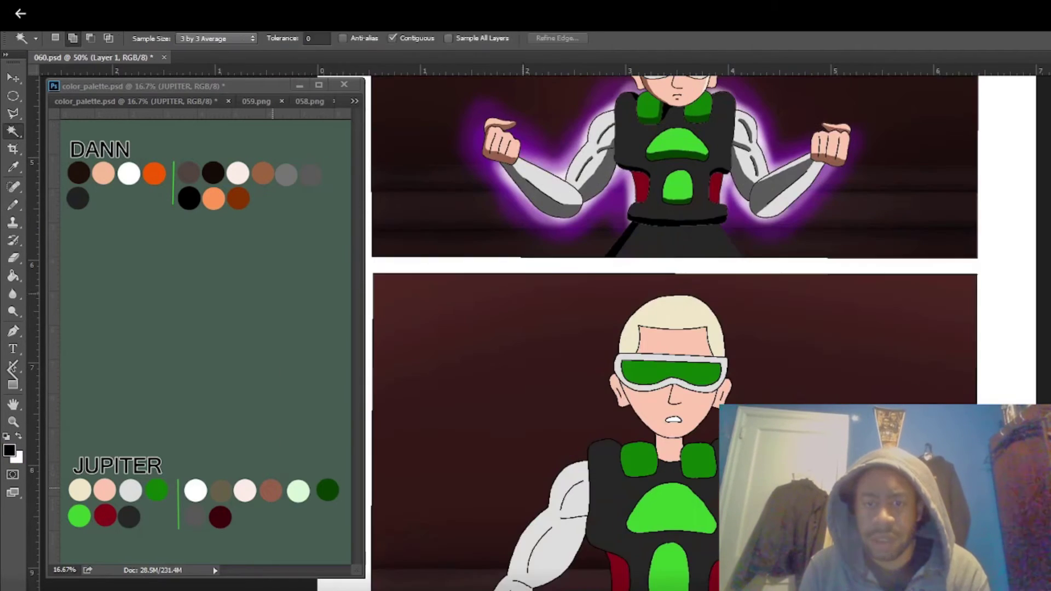
left_click(608, 492)
key("b")
key("w")
key("ctrl+d")
key("b")
scroll(646, 356, "up", 4)
key("w")
left_click(660, 449)
key("b")
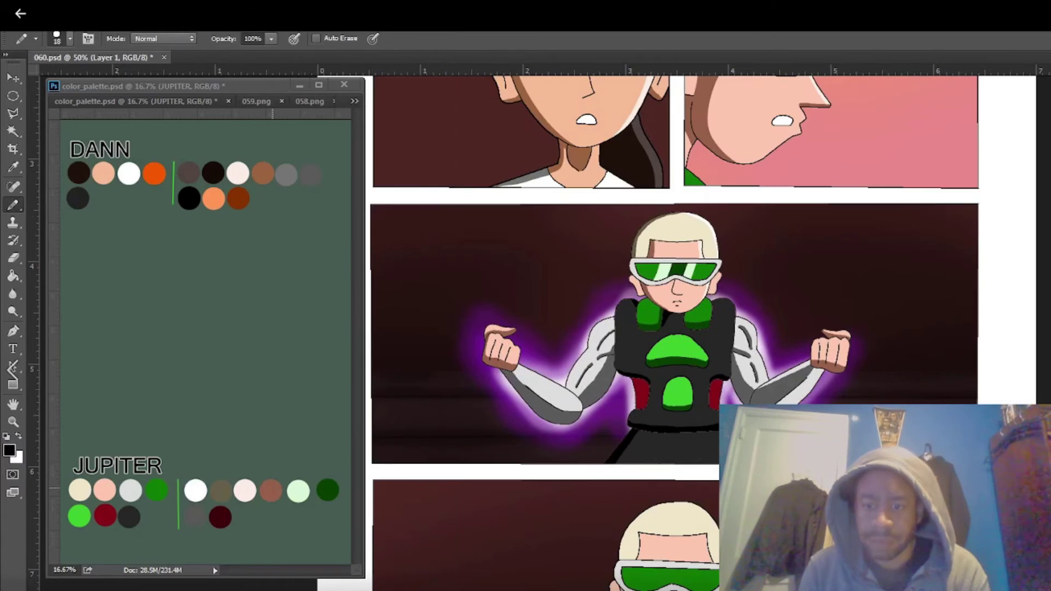
left_click(184, 23)
key("w")
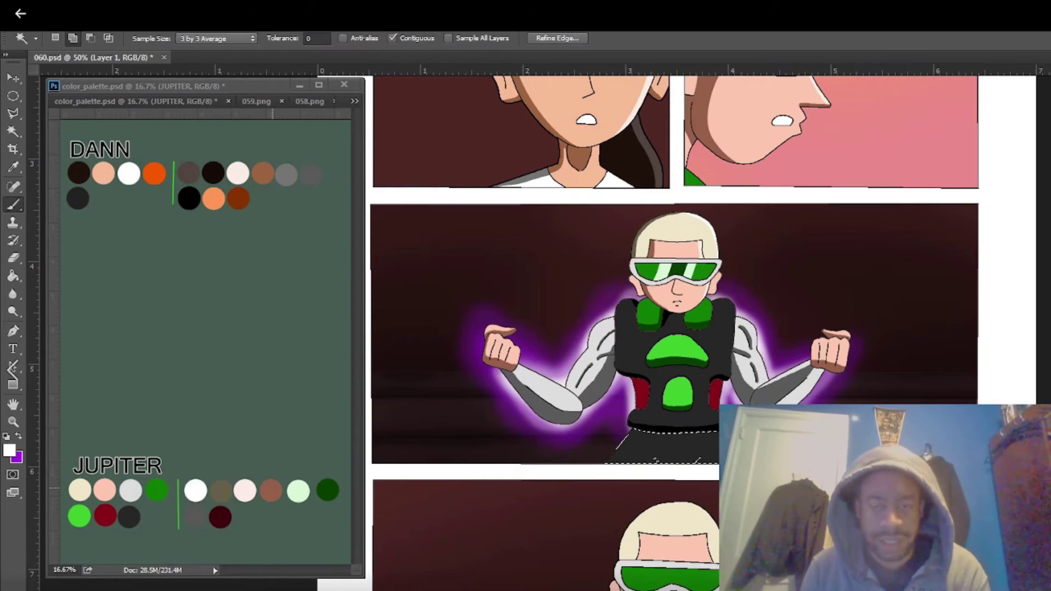
left_click(668, 447)
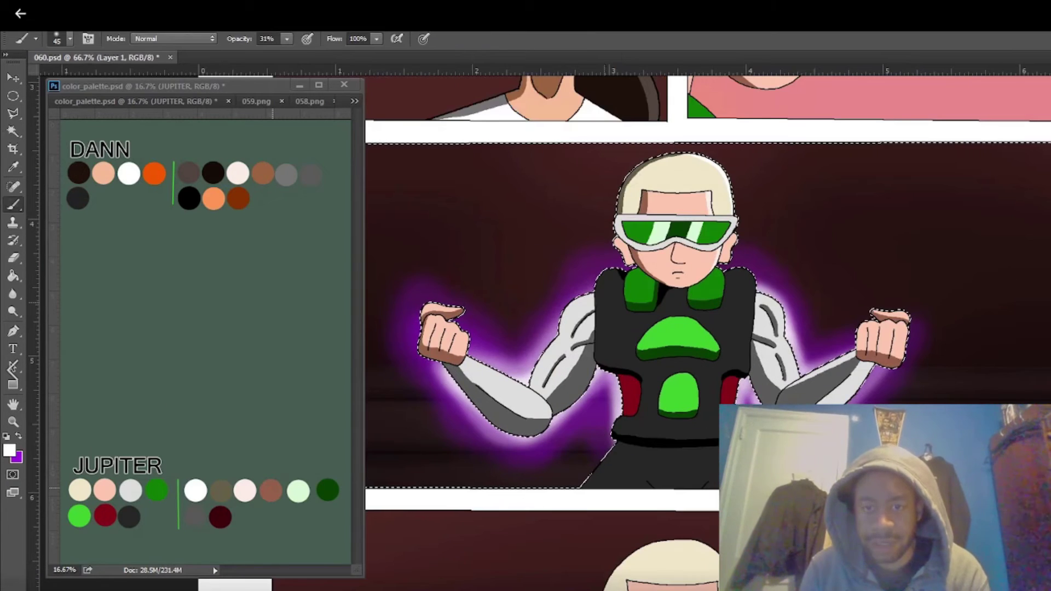
Undo the trouser shading and the last white glow strokes.
key("ctrl+alt+z")
key("ctrl+alt+z")
key("ctrl+alt+z")
key("ctrl+alt+z")
key("ctrl+alt+z")
key("ctrl+alt+z")
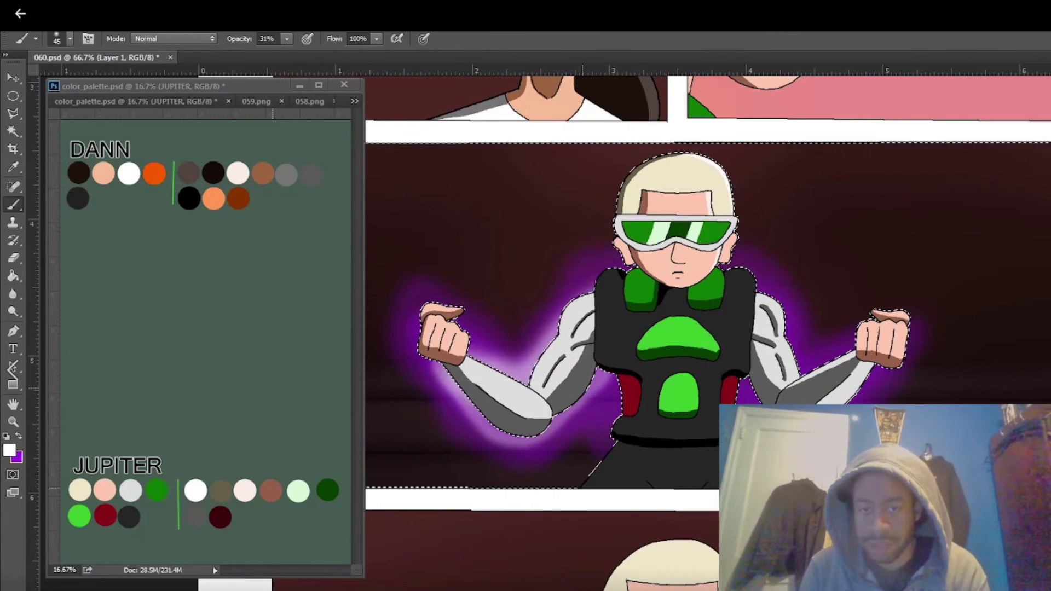
Extend the white inner glow under the left forearm, beside the torso, along the right arm and over both shoulders, and deselect.
mouse_move(539, 436)
left_mouse_down()
mouse_move(598, 377)
mouse_move(613, 439)
left_mouse_up()
left_click_drag(746, 380, 748, 400)
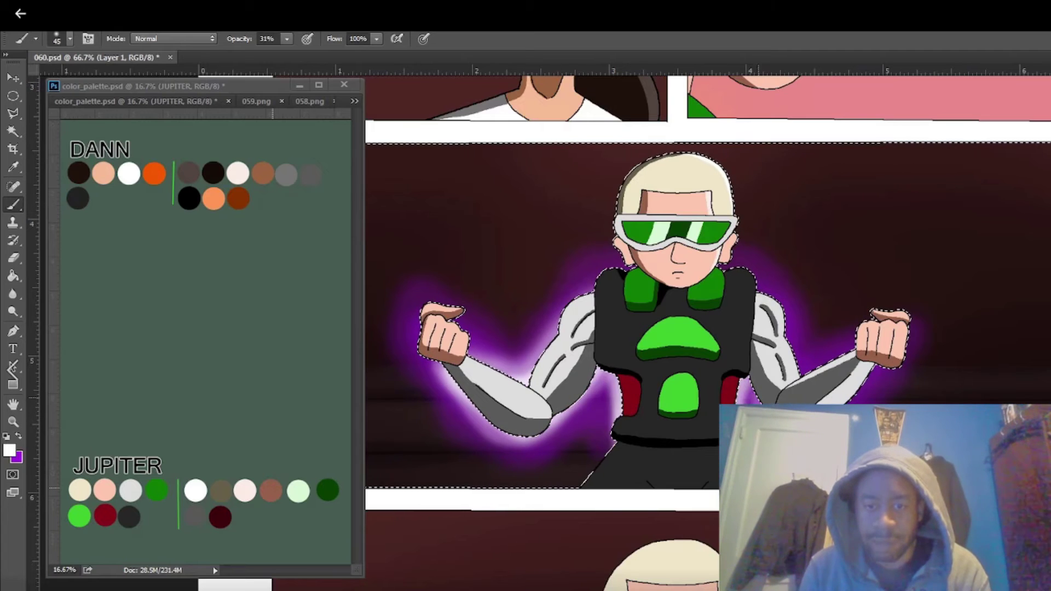
mouse_move(854, 397)
left_mouse_down()
mouse_move(895, 369)
mouse_move(767, 287)
left_mouse_up()
left_click_drag(569, 298, 610, 274)
left_click_drag(727, 264, 762, 286)
key("ctrl+d")
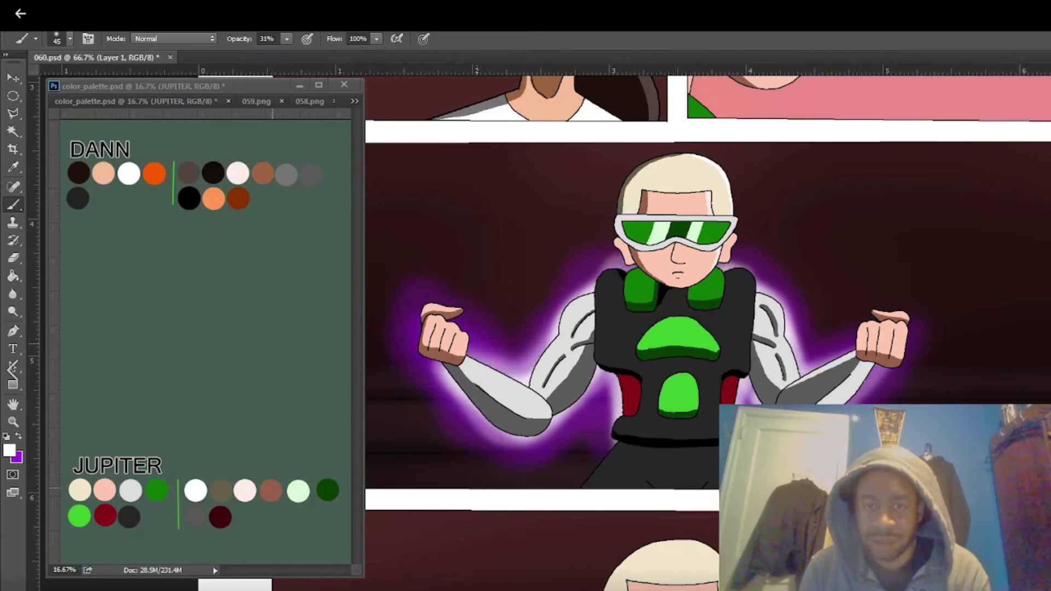
Shade the left edge of Jupiter's trousers with the pencil in the default black.
key("ctrl+minus")
key("shift+b")
key("d")
key("alt+h")
key("Escape")
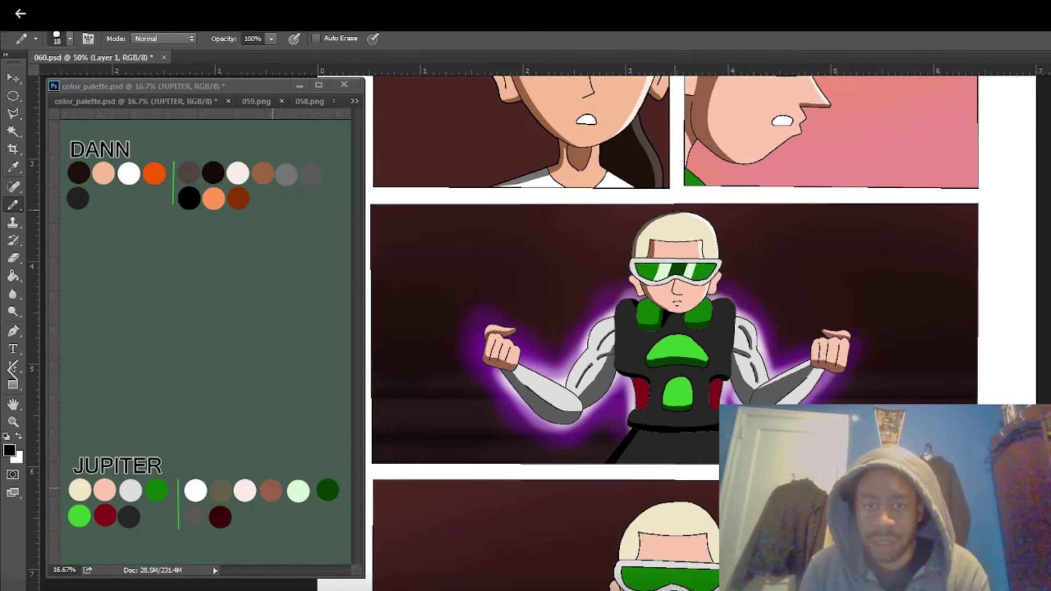
Select Jupiter's vest in the bottom panel and shade its left-hand shoulder in black.
scroll(675, 210, "down", 4)
key("w")
left_click(608, 482)
key("b")
left_click_drag(609, 441, 622, 452)
key("ctrl+d")
key("w")
key("alt+bracketright")
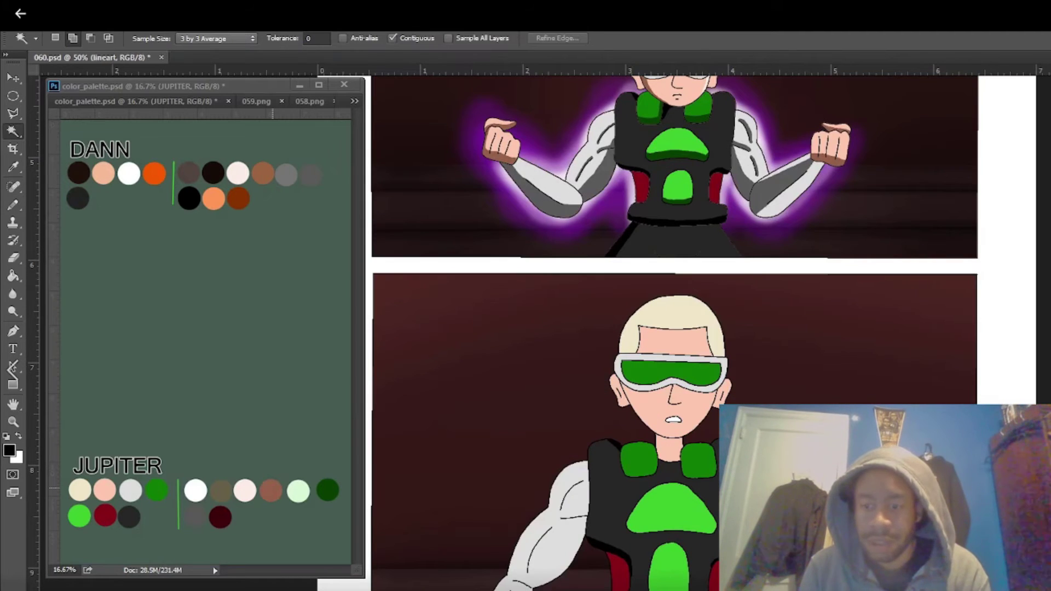
Try to shade Jupiter's left-hand sleeve in the bottom panel with the dark grey DANN swatch.
key("b")
key("w")
left_click(572, 484)
left_click(548, 542)
key("b")
left_click(308, 177, "alt")
right_click(600, 500)
mouse_move(592, 476)
left_mouse_down()
mouse_move(574, 549)
mouse_move(526, 581)
mouse_move(575, 509)
left_mouse_up()
key("w")
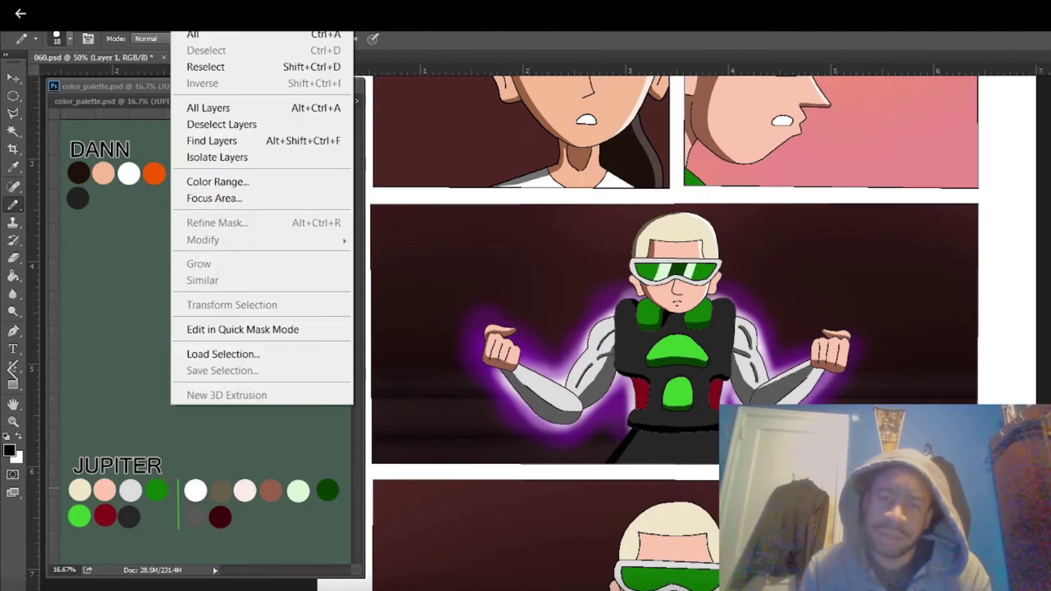
key("Escape")
key("w")
left_click(657, 449)
key("b")
right_click(658, 438)
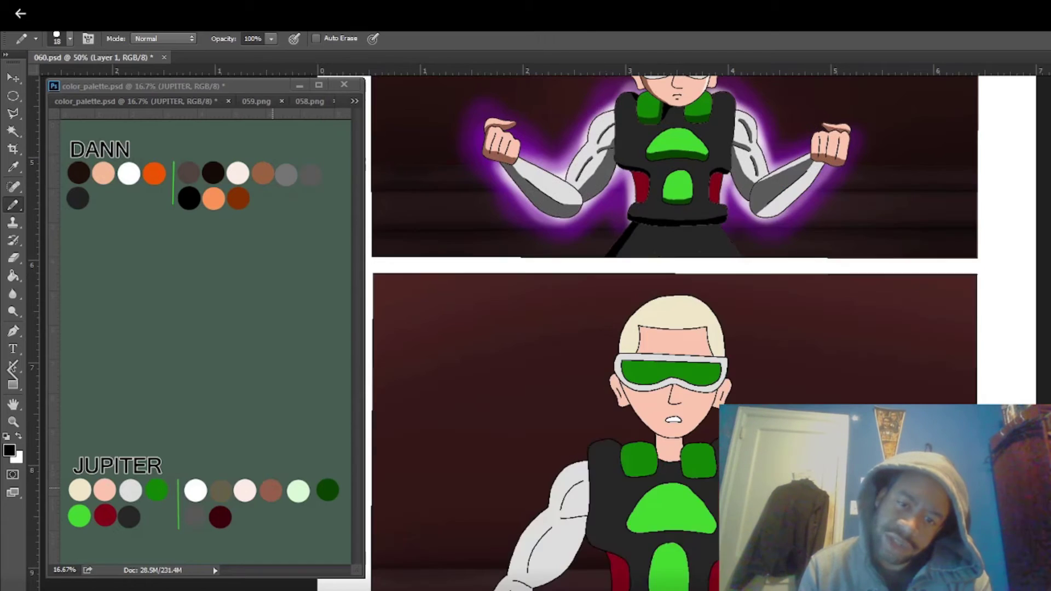
Darken the vest's left edge in black and shade the underside of the adjoining sleeve in dark grey with a 60 px pencil.
left_click_drag(604, 547, 629, 587)
key("w")
left_click(548, 537)
key("b")
left_click(310, 177, "alt")
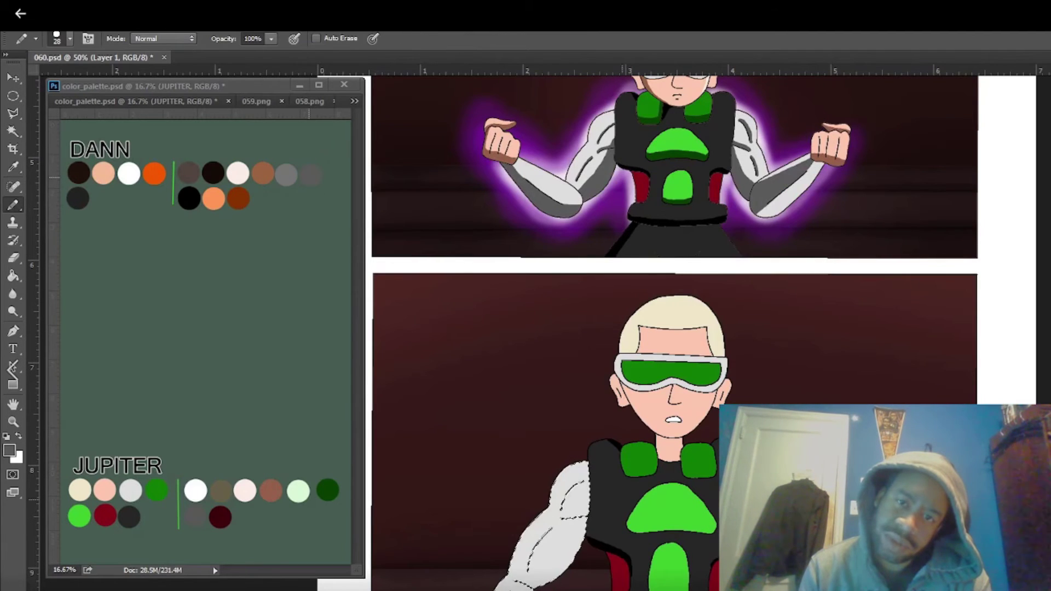
right_click(601, 501)
left_click_drag(692, 533, 712, 533)
left_click_drag(583, 493, 545, 580)
key("ctrl+z")
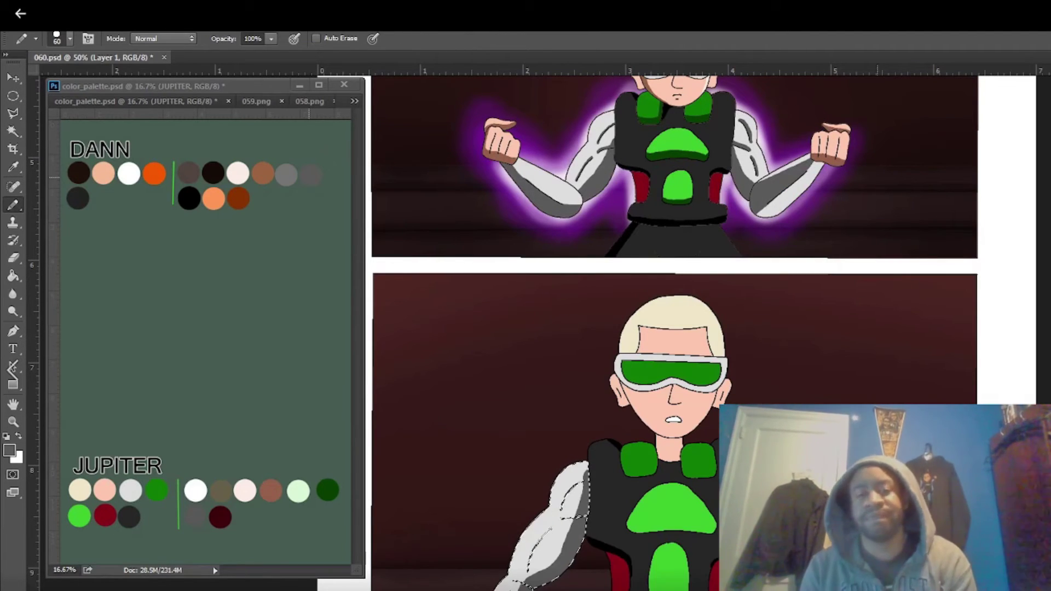
Set the pencil to 12 px and add dark grey shading along the sleeve's muscle lines in the bottom panel.
right_click(525, 506)
left_click_drag(627, 535, 603, 535)
left_click_drag(582, 480, 562, 506)
left_click_drag(550, 527, 527, 573)
left_click_drag(578, 553, 533, 587)
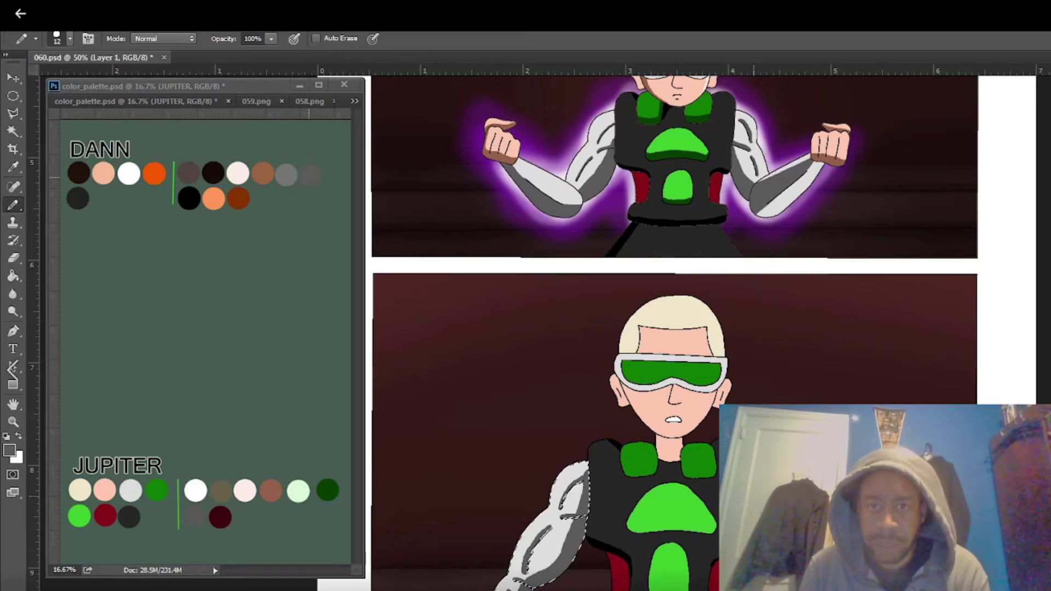
left_click_drag(587, 496, 576, 539)
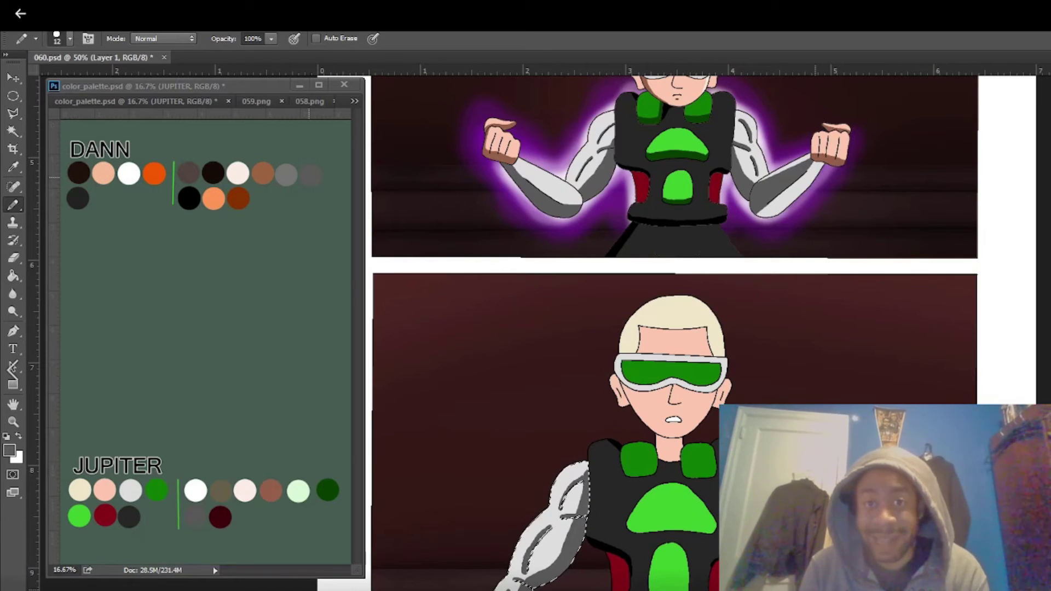
Shade the undersides of the vest's green shoulder pads and chest emblem with the dark green JUPITER swatch, using a 21 px pencil.
key("x")
key("]")
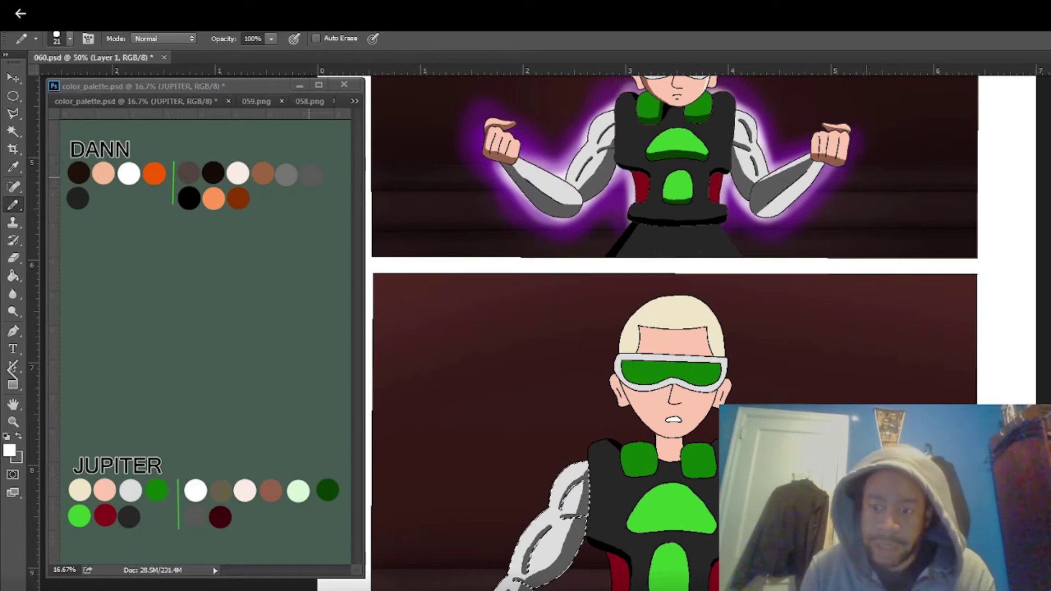
left_click(328, 491, "alt")
left_click(165, 66)
left_click_drag(625, 470, 714, 470)
left_click_drag(631, 524, 712, 526)
key("w")
left_click(669, 564)
key("b")
key("ctrl+d")
Paint dark and light green reflections on the visor lens, shade the neck with the brown JUPITER swatch and deselect.
key("w")
left_click(642, 371)
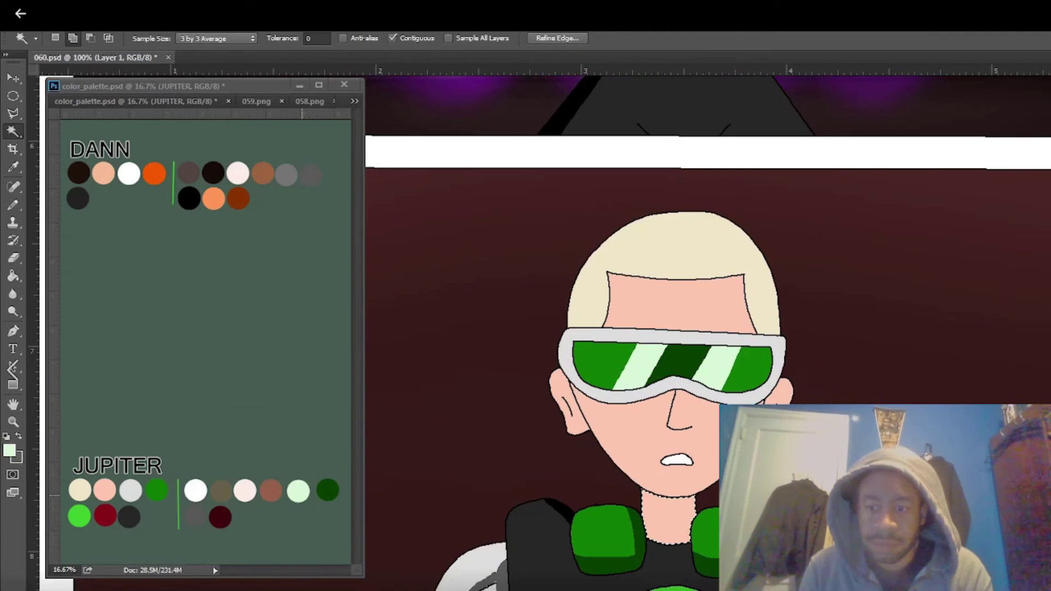
key("b")
left_click(184, 25)
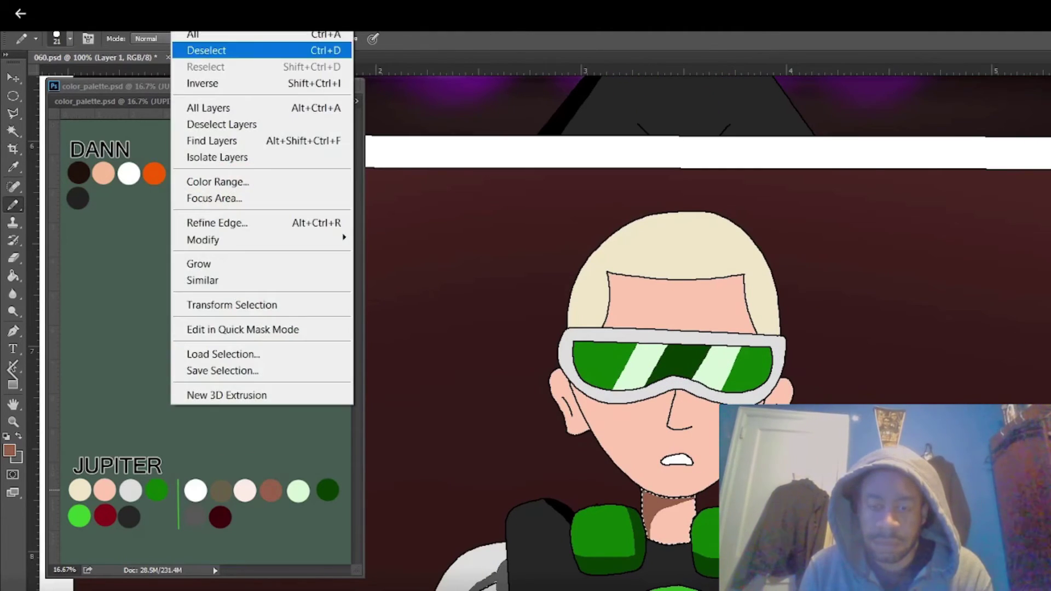
left_click(219, 49)
Select Jupiter's forehead and face on the lineart layer and shade their left edges in brown on Layer 1.
key("w")
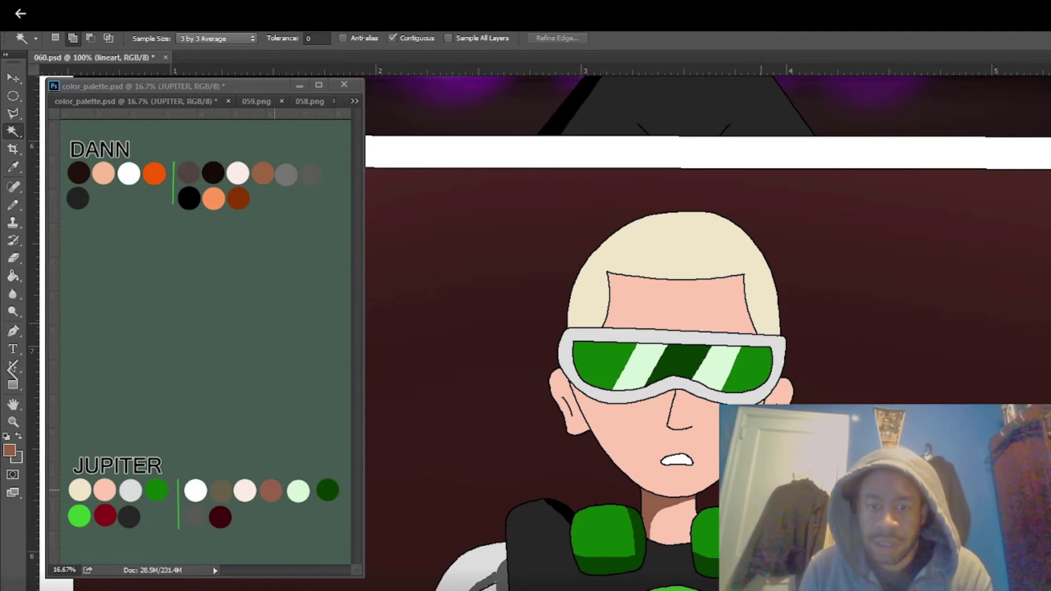
left_click(712, 314)
left_click(701, 428)
key("alt+bracketleft")
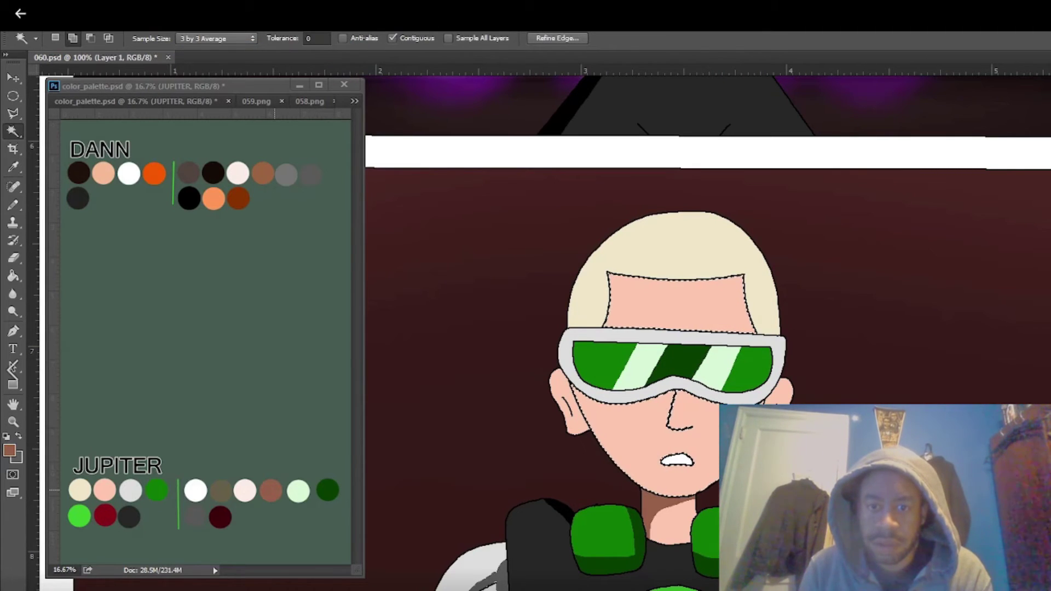
key("b")
left_click_drag(619, 274, 609, 325)
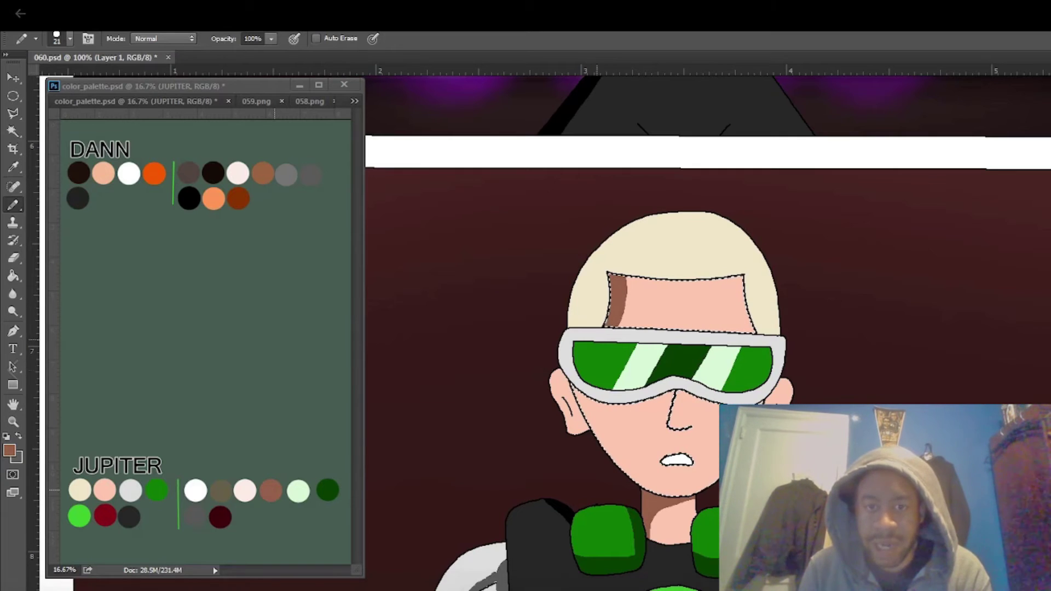
left_click_drag(580, 395, 660, 492)
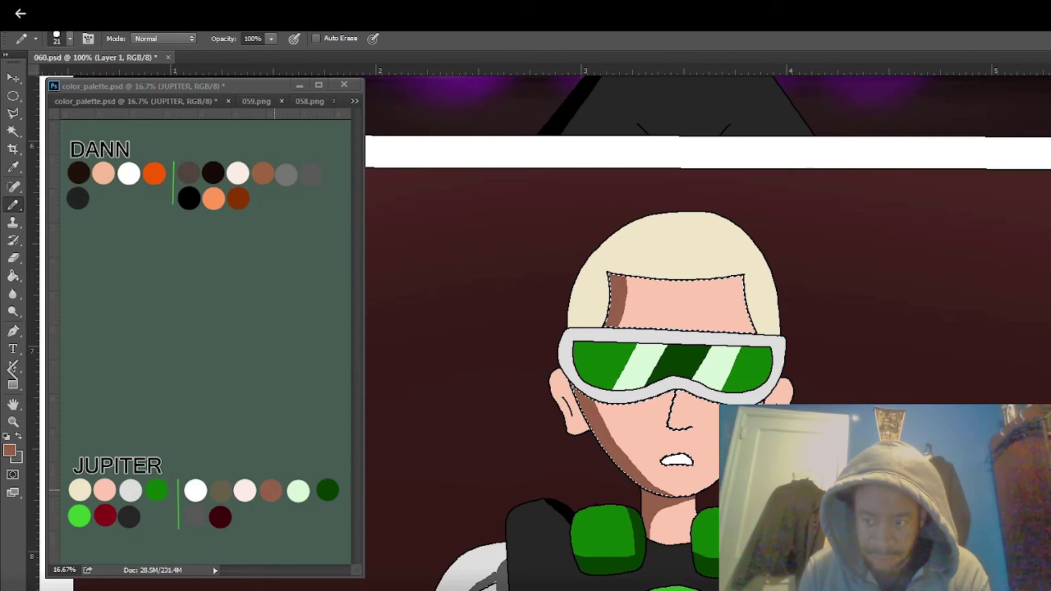
Highlight the forehead's right edge with the pale pink JUPITER swatch.
key("i")
left_click(245, 490)
key("b")
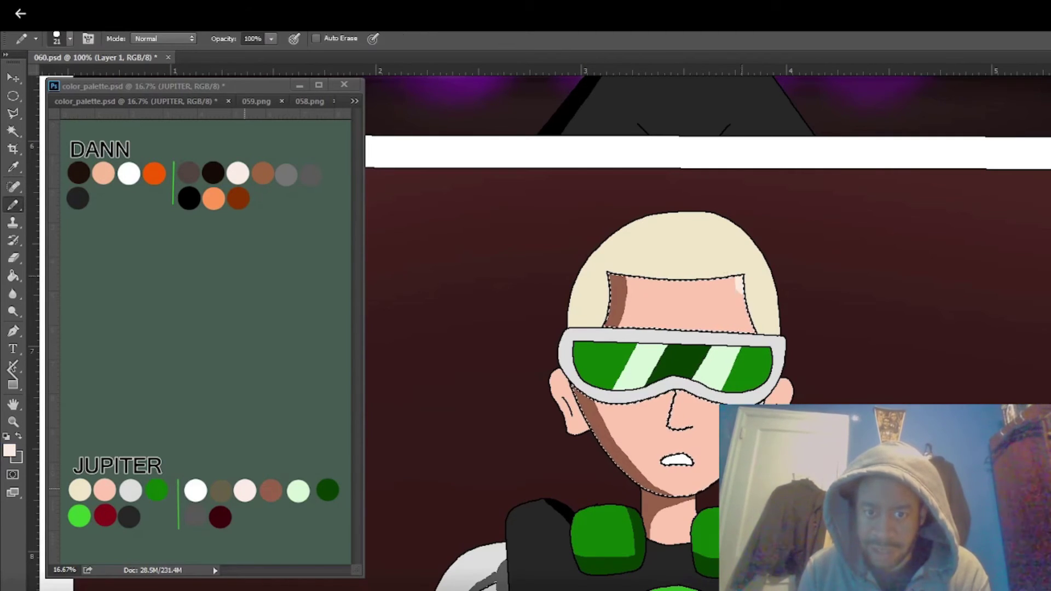
Select both ears, shade the left-hand ear's lower edge with the brown JUPITER swatch and deselect.
left_click(784, 390)
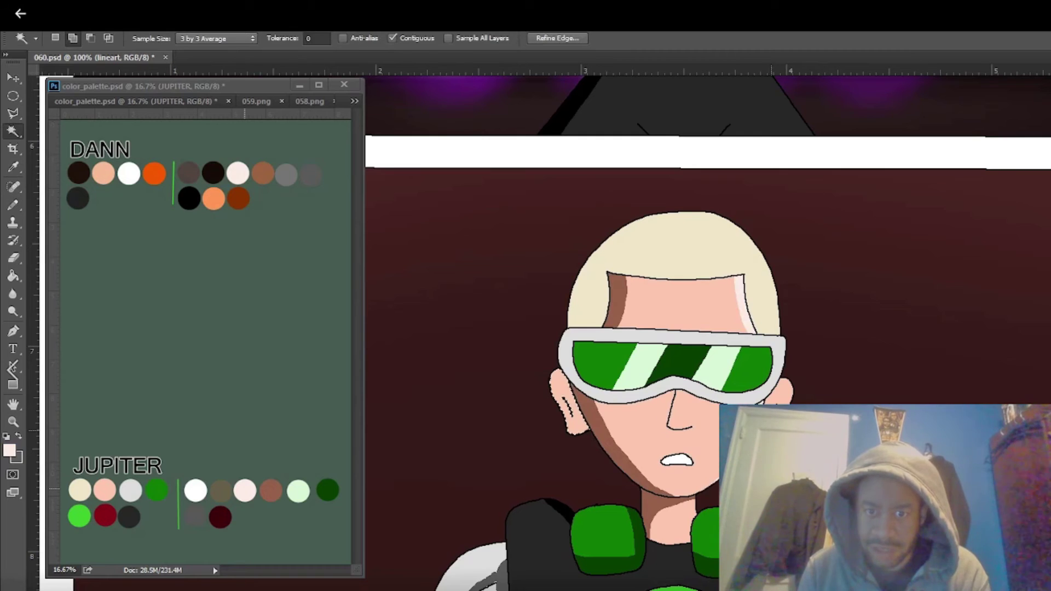
left_click(564, 400)
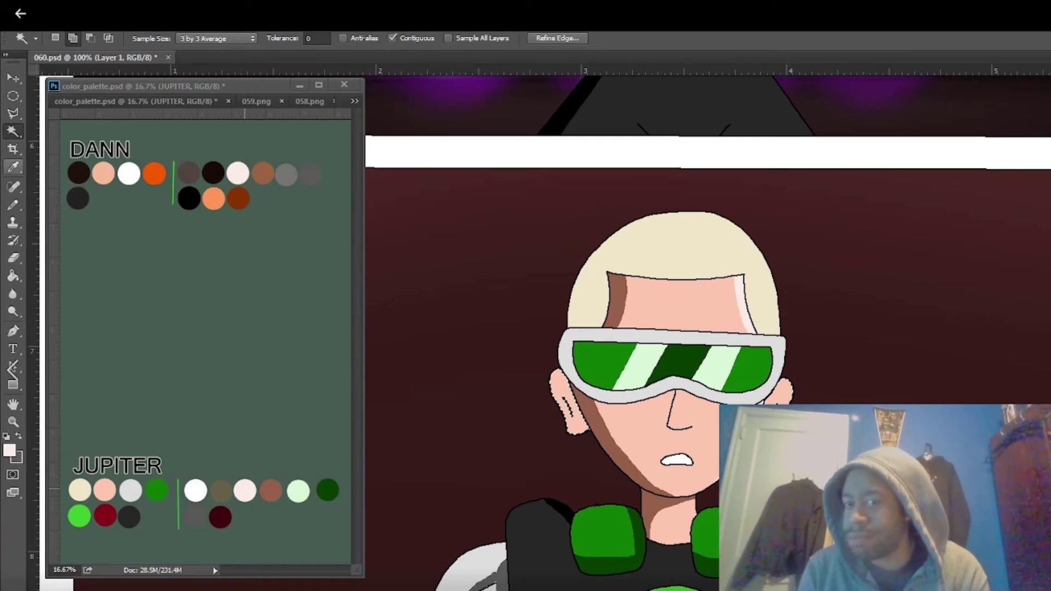
key("i")
key("b")
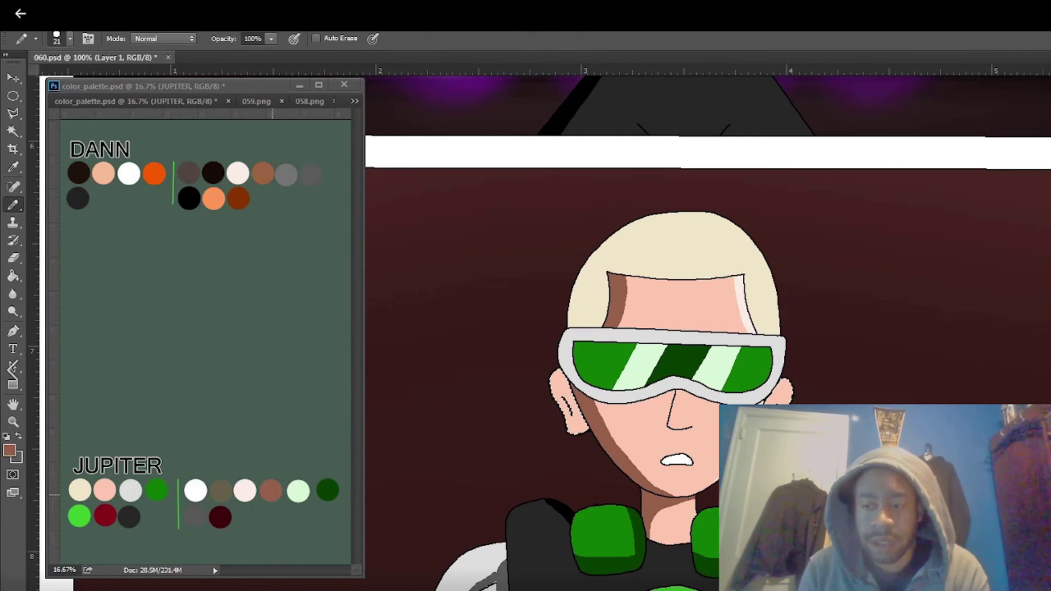
left_click_drag(571, 432, 588, 426)
left_click(185, 24)
left_click(208, 49)
Shade the hair's left edge with the olive JUPITER swatch and highlight its right edge in white.
key("i")
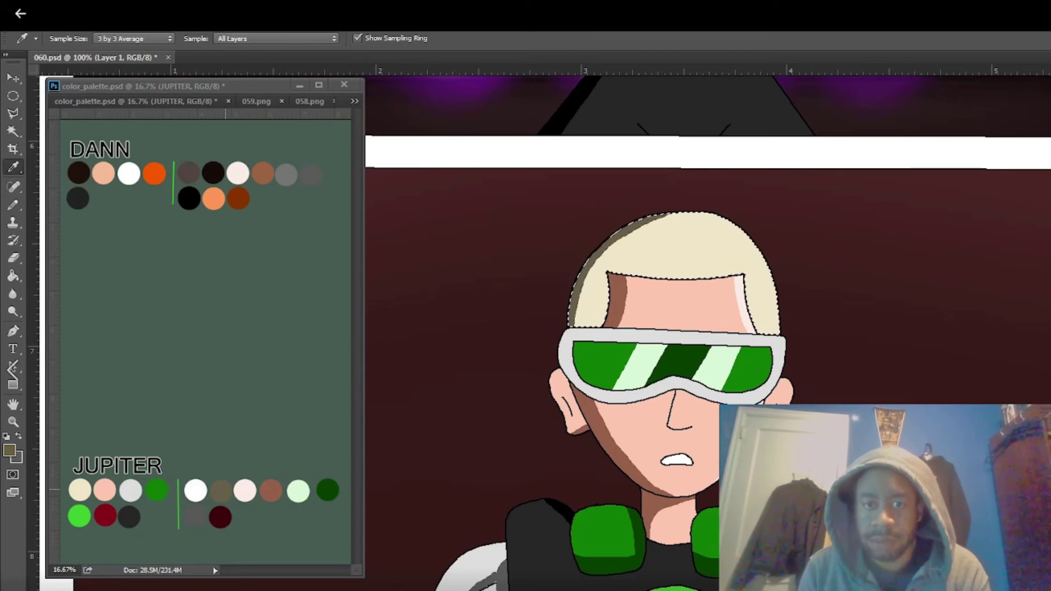
left_click(196, 490)
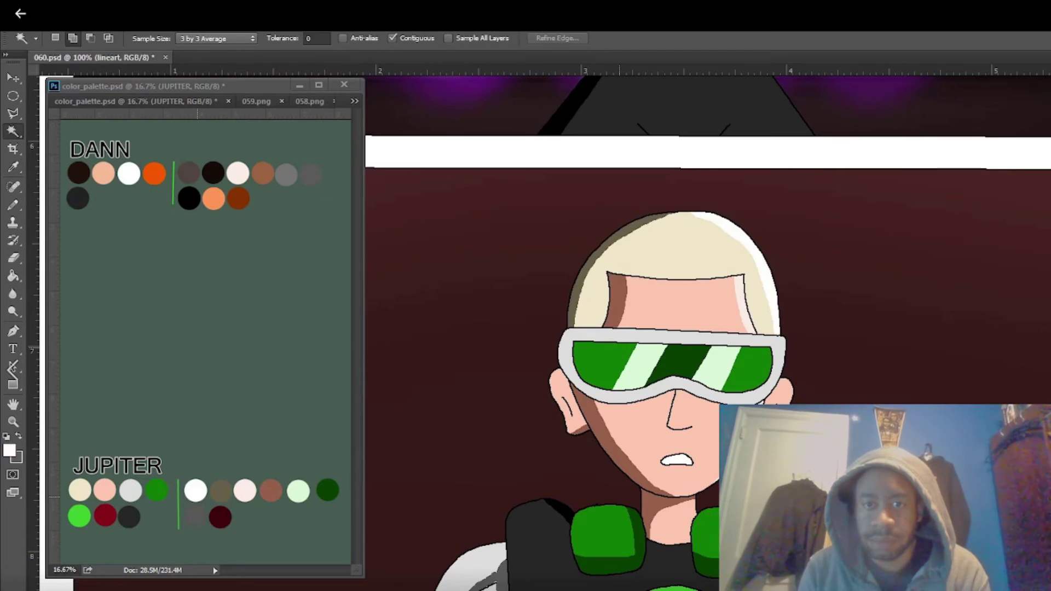
Select the goggle frame, shade its left end in dark grey, highlight its right end in white and deselect.
left_click(646, 337)
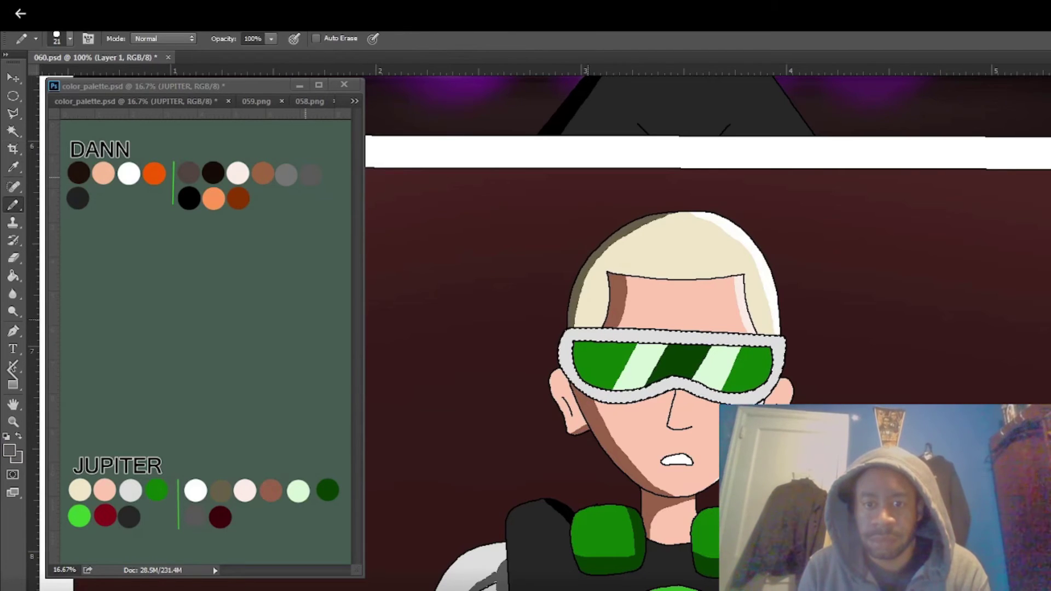
left_click_drag(588, 320, 603, 403)
key("d")
key("x")
left_click_drag(769, 329, 772, 331)
key("ctrl+d")
key("e")
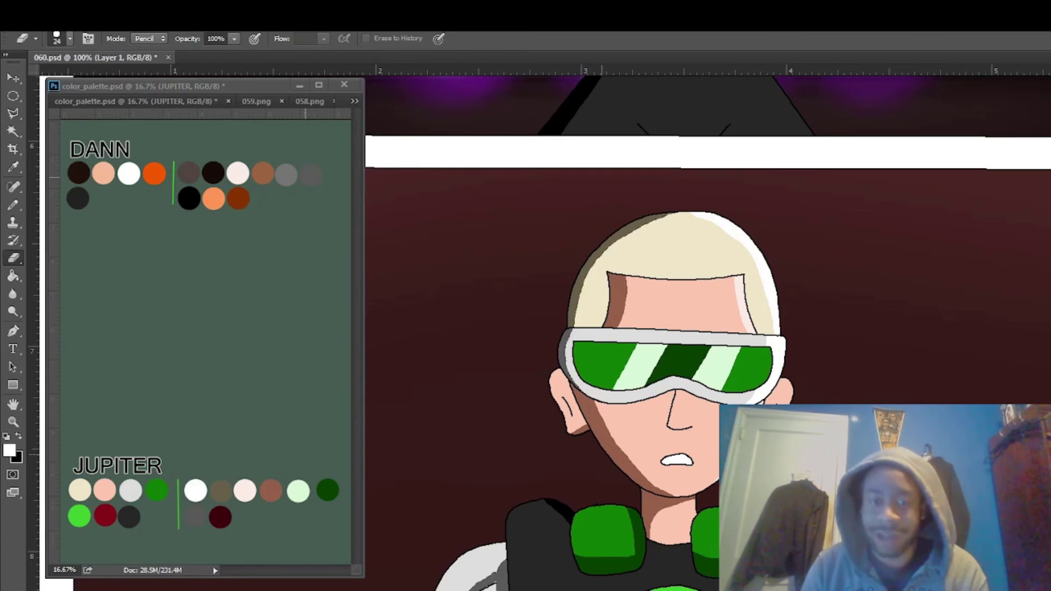
key("ctrl+minus")
key("ctrl+minus")
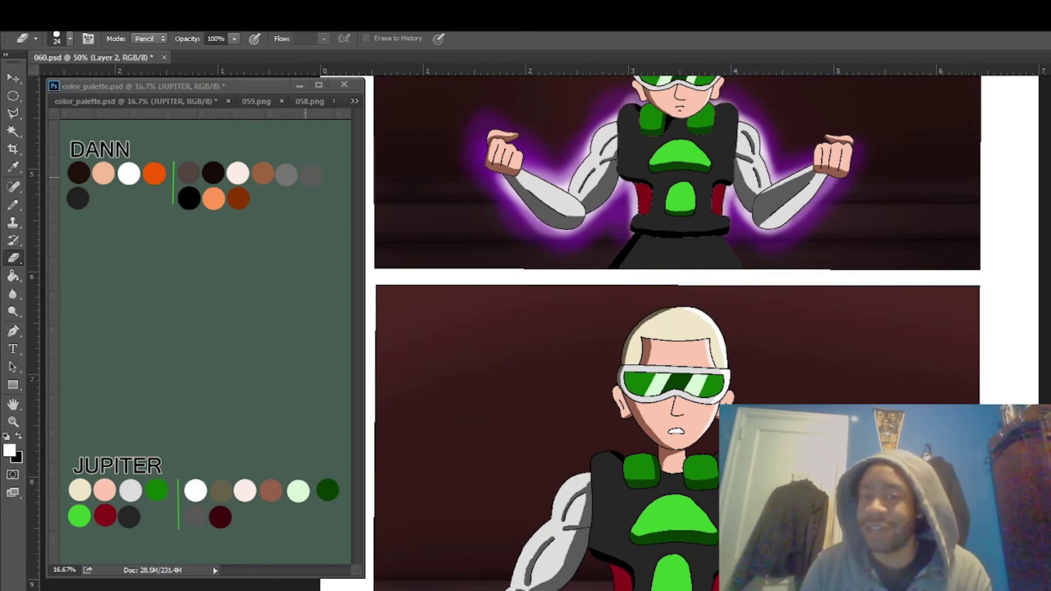
Select the bottom panel's background around the figure on the lineart layer, then make Layer 2 active for painting.
key("Delete")
left_click(641, 282)
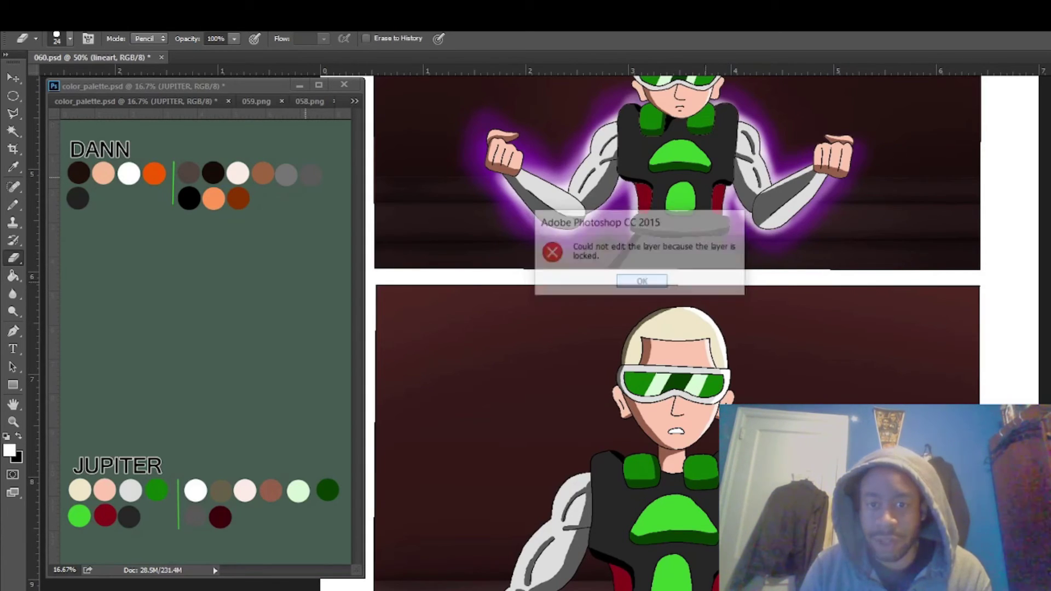
key("w")
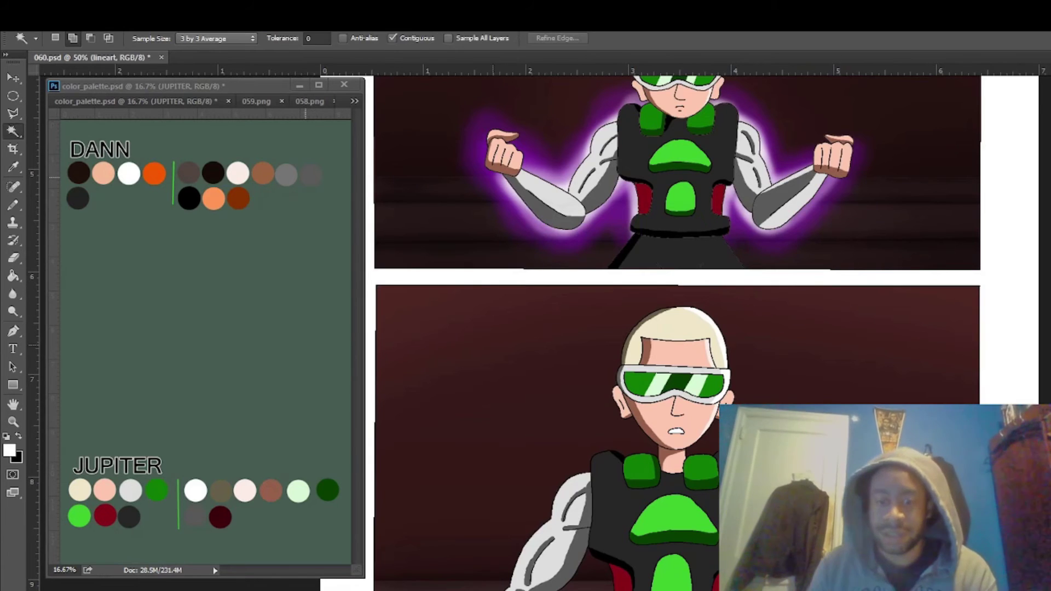
left_click(482, 416)
key("ctrl+equal")
key("ctrl+equal")
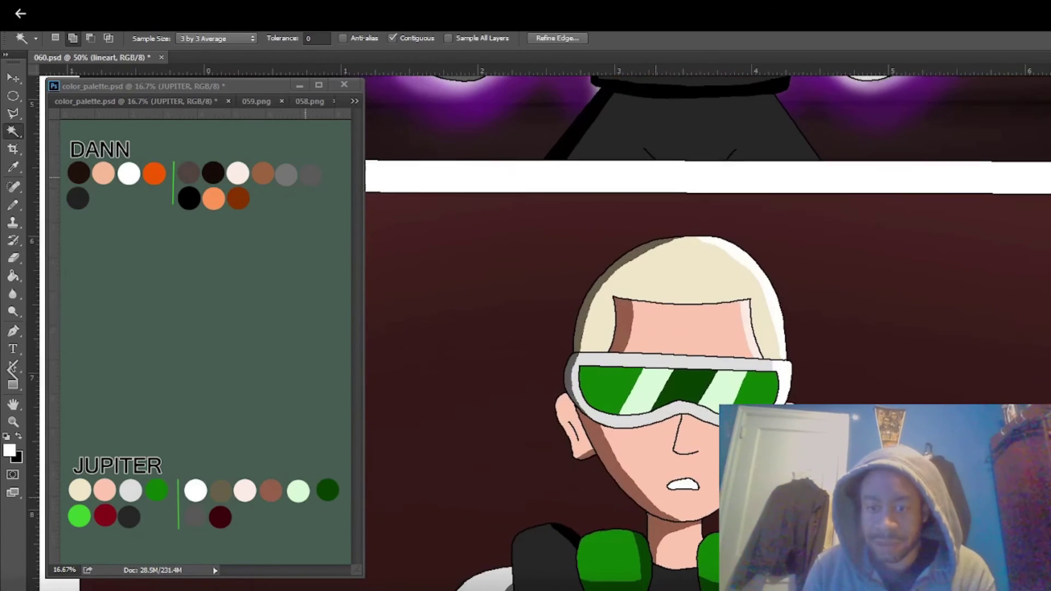
scroll(656, 497, "down", 3)
key("alt+bracketright")
Choose yellow and draw small scattered spark strokes above the left-hand shoulder with a 3 px Pencil.
key("i")
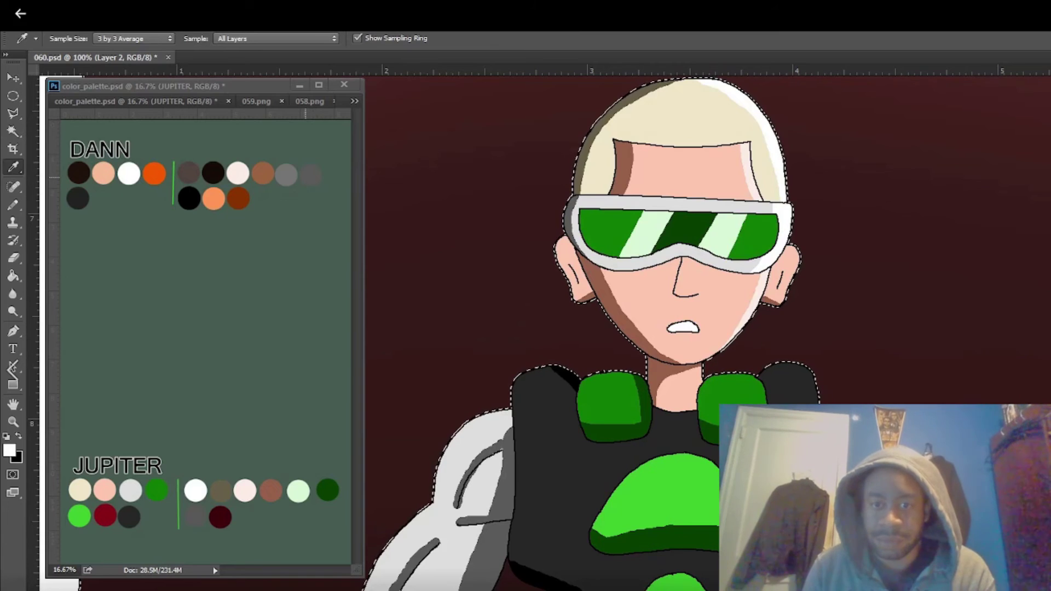
left_click(9, 450)
left_click(319, 153)
key("Return")
key("b")
right_click(541, 294)
left_click(655, 437)
left_click_drag(547, 310, 550, 316)
left_click_drag(529, 334, 532, 336)
left_click_drag(589, 348, 584, 353)
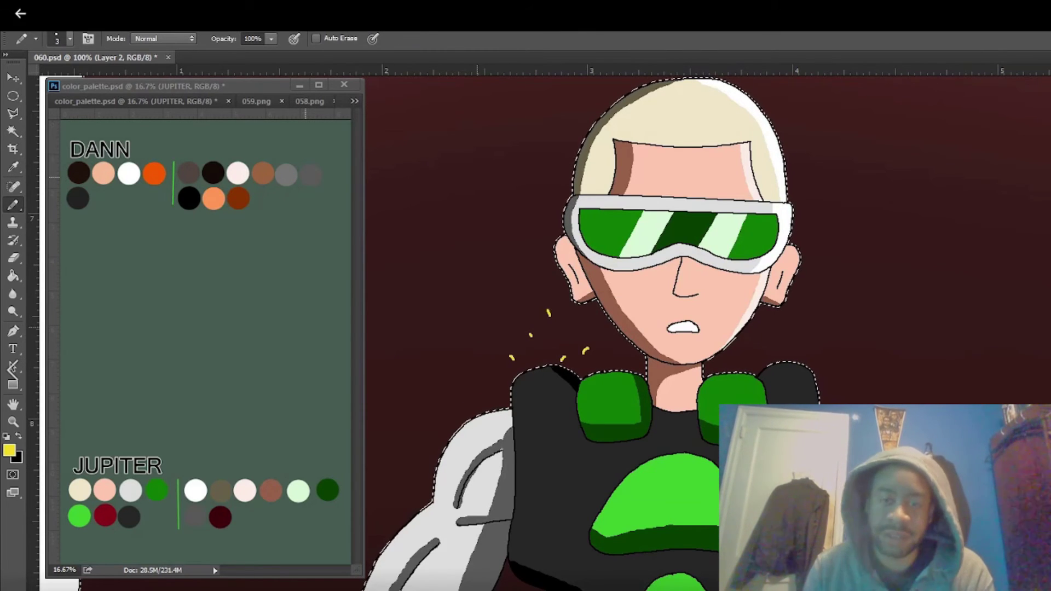
mouse_move(478, 327)
left_mouse_down()
mouse_move(501, 341)
mouse_move(515, 324)
left_mouse_up()
right_click(529, 355)
left_click(615, 498)
left_click_drag(541, 316, 555, 345)
left_click_drag(565, 357, 561, 362)
left_click_drag(503, 370, 508, 373)
left_click_drag(599, 319, 595, 323)
Scatter yellow sparks above the right-hand shoulder, add a few stray ones farther out on both sides, and deselect.
left_click_drag(759, 351, 762, 356)
left_click_drag(802, 344, 821, 359)
left_click_drag(798, 326, 801, 328)
left_click_drag(790, 317, 755, 340)
key("]")
left_click_drag(839, 316, 832, 323)
left_click_drag(912, 292, 903, 300)
left_click_drag(497, 278, 501, 283)
left_click_drag(535, 194, 537, 202)
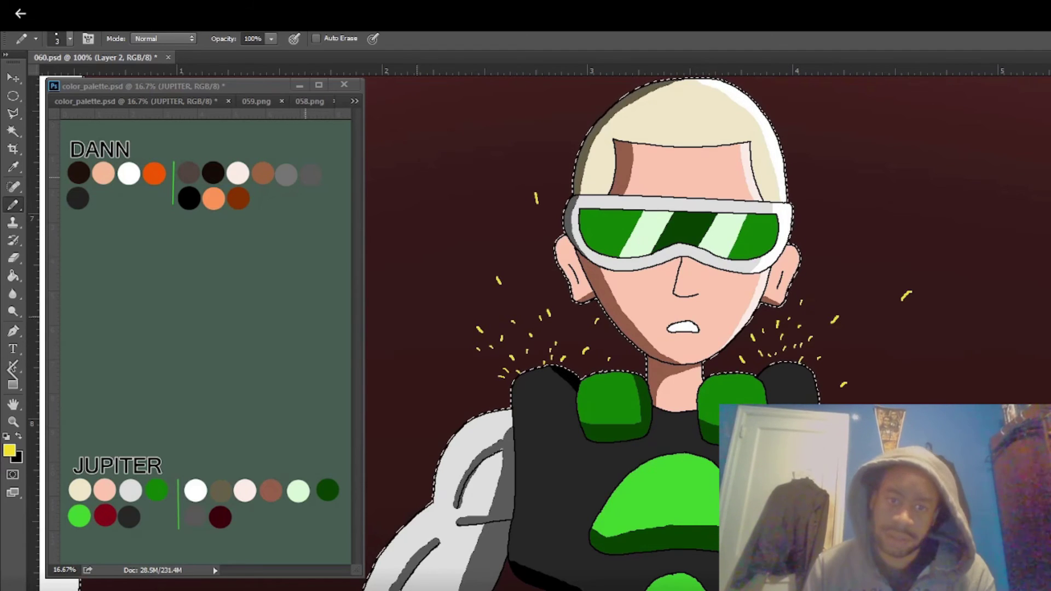
left_click(182, 22)
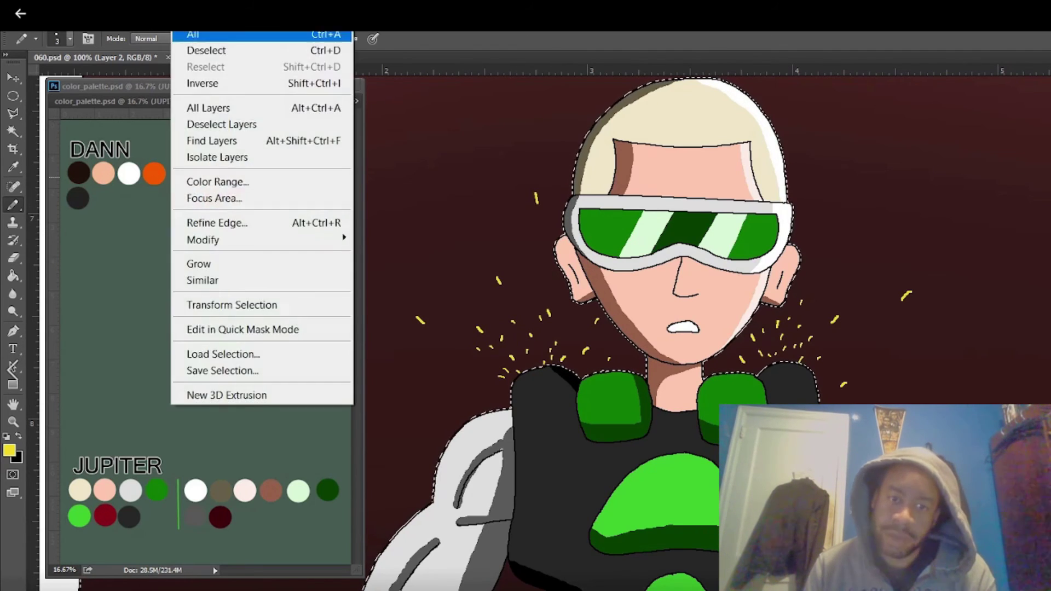
left_click(208, 49)
key("ctrl+minus")
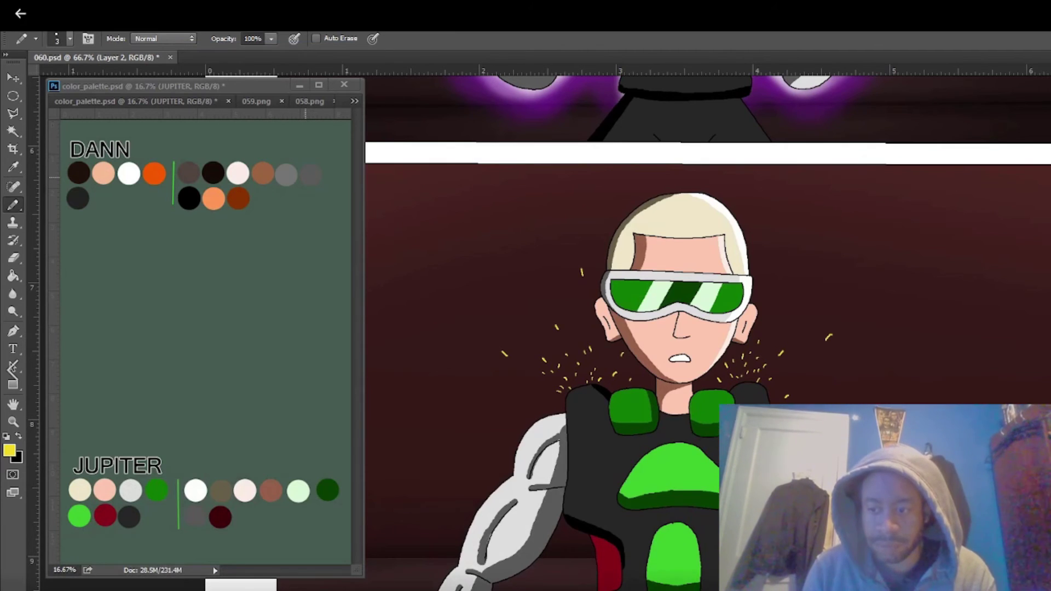
Select the panel background on Layer 1, brush white smoke beside the left-hand shoulder at size 100 and 15% opacity, and deselect.
right_click(13, 205)
key("w")
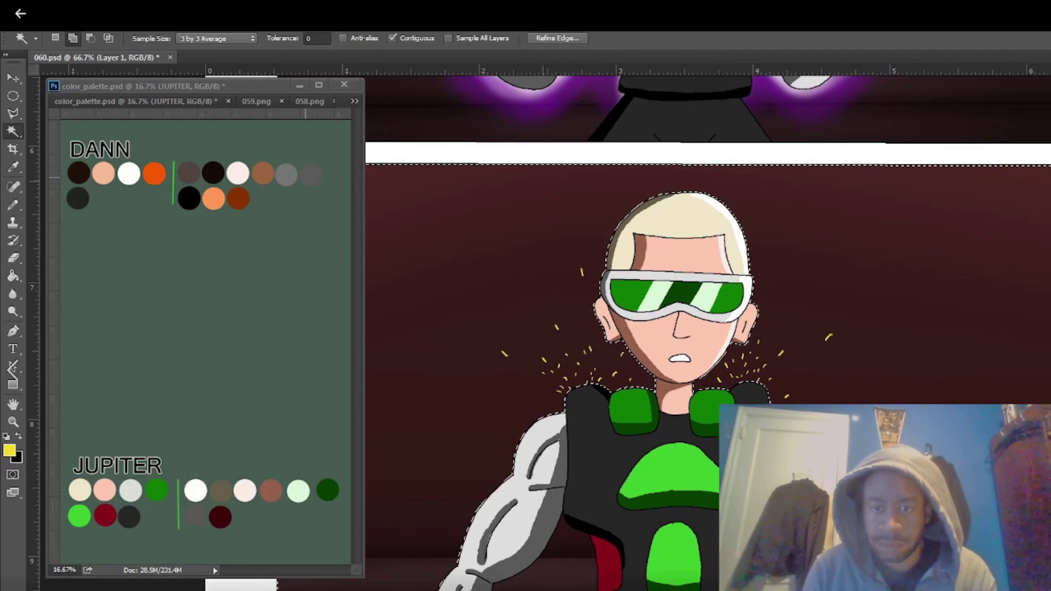
key("b")
left_click(287, 39)
left_click_drag(273, 54, 275, 54)
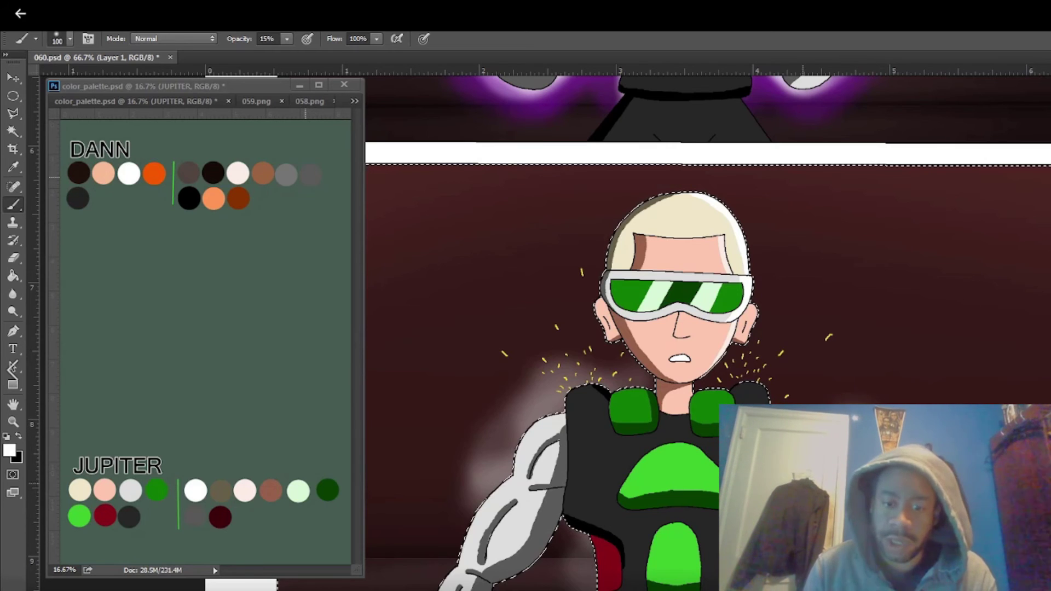
left_click(183, 14)
left_click(208, 49)
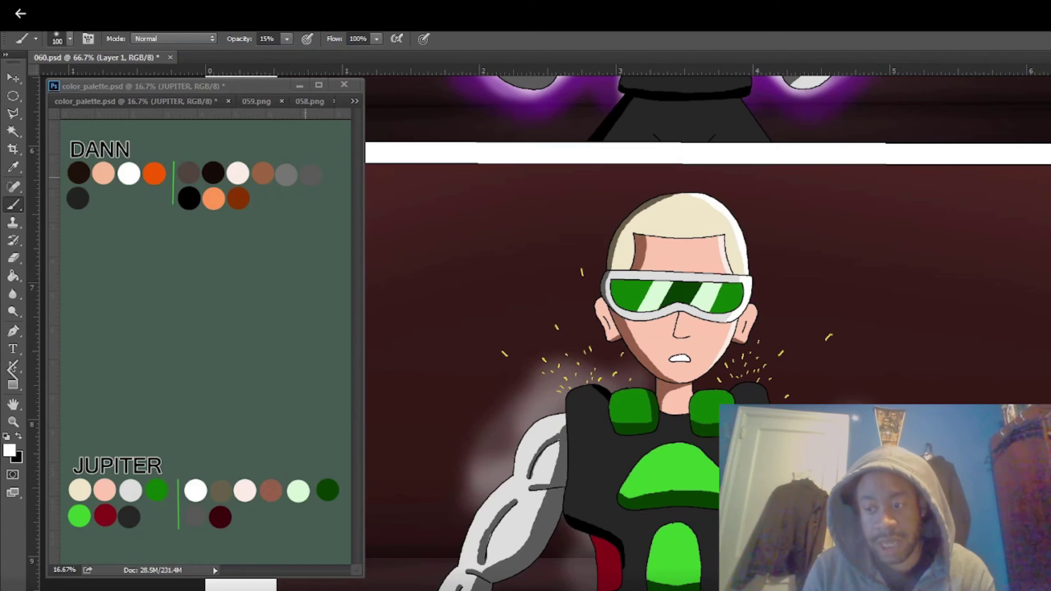
key("ctrl+minus")
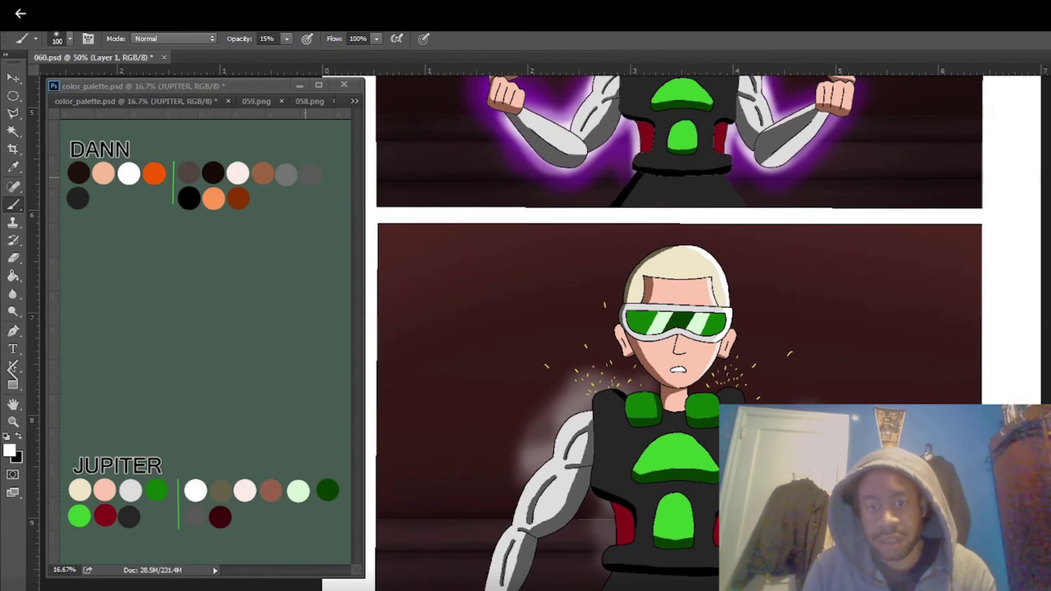
key("ctrl+minus")
key("ctrl+minus")
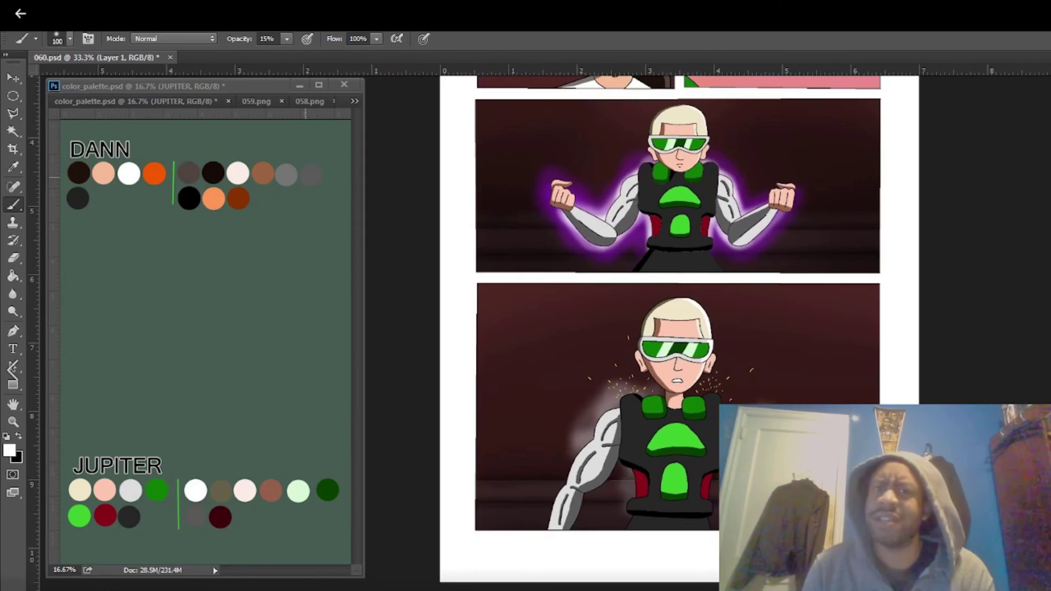